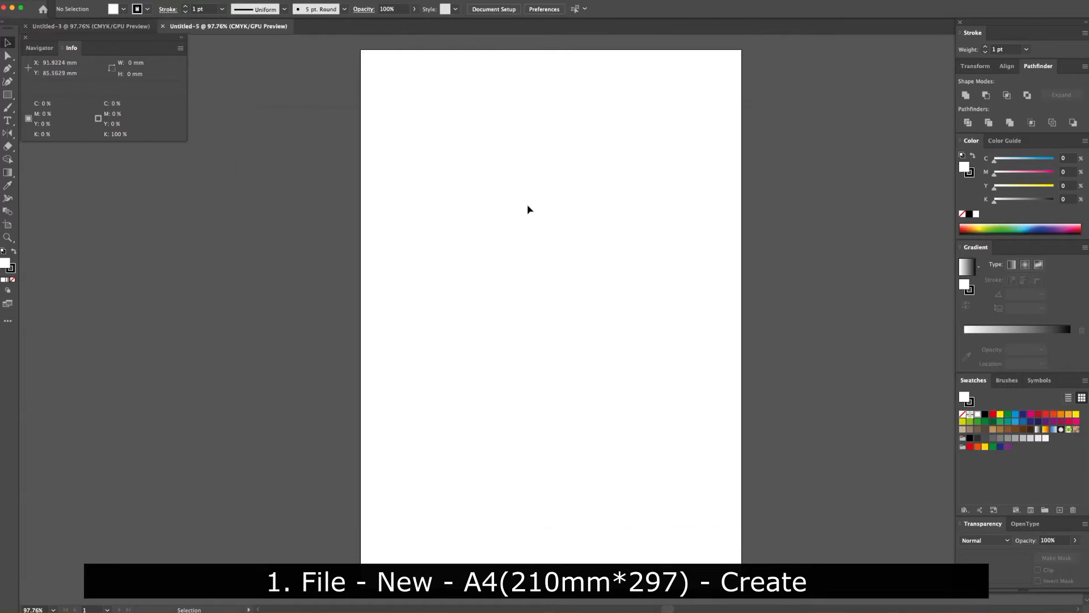
Step: Place one horizontal and one vertical guide crossing at the centre of the artboard, and lock the guides
{"action": "left_click", "coordinate": [562, 271]}
{"action": "left_click_drag", "start_coordinate": [576, 39], "coordinate": [574, 304]}
{"action": "left_click_drag", "start_coordinate": [25, 271], "coordinate": [552, 272]}
{"action": "left_click_drag", "start_coordinate": [476, 230], "coordinate": [587, 343]}
{"action": "right_click", "coordinate": [585, 334]}
{"action": "left_click", "coordinate": [627, 413]}
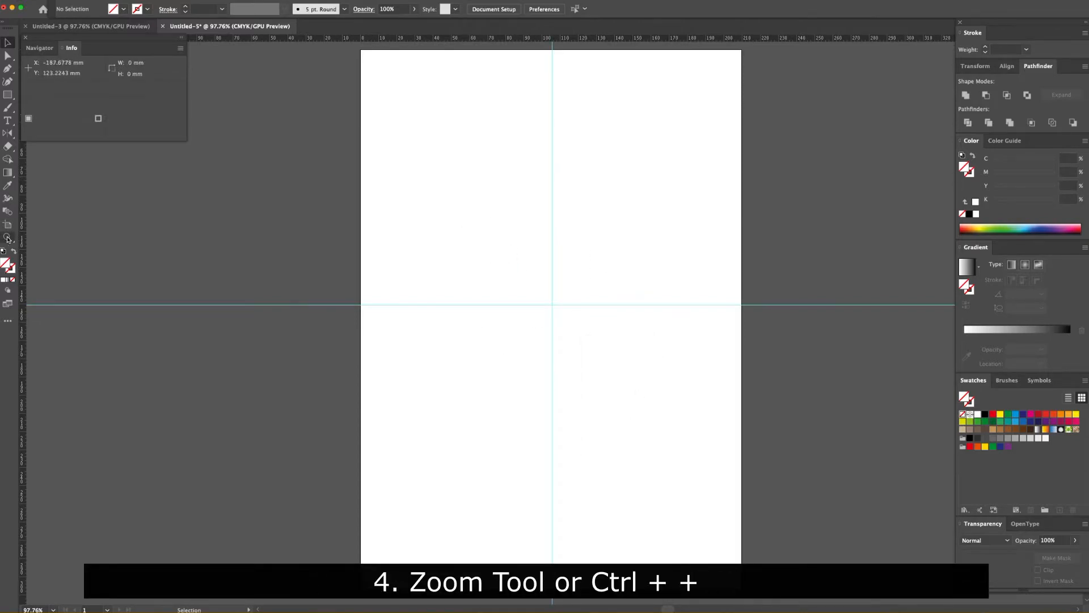
Step: Draw an 8 mm wide, 10 mm high ellipse centred on the guide intersection and give it a 0.1 pt stroke
{"action": "left_click_drag", "start_coordinate": [547, 307], "coordinate": [563, 326]}
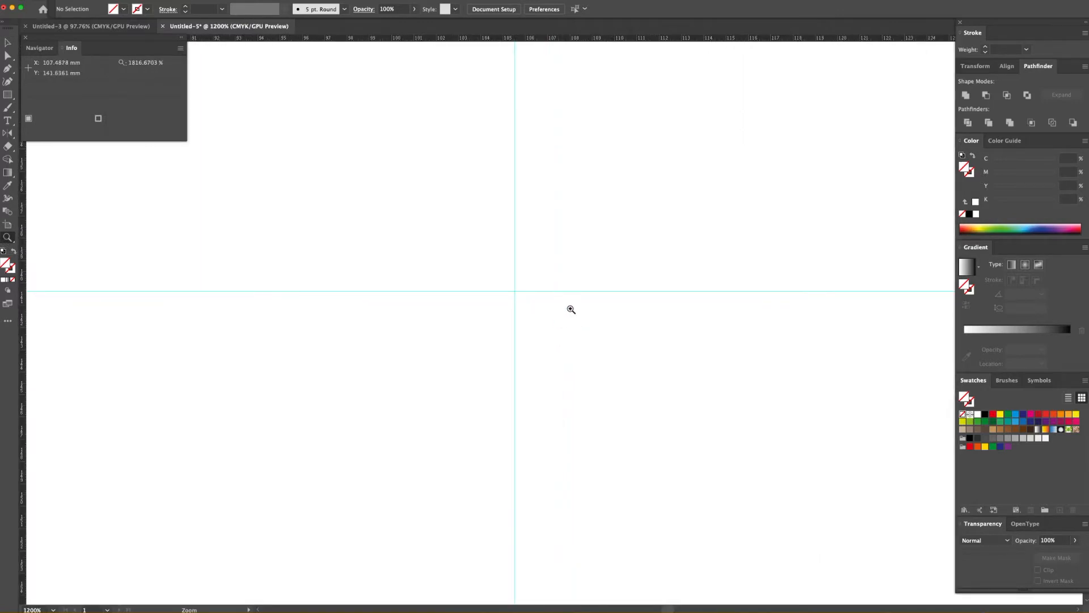
{"action": "left_click_drag", "start_coordinate": [9, 95], "coordinate": [45, 108]}
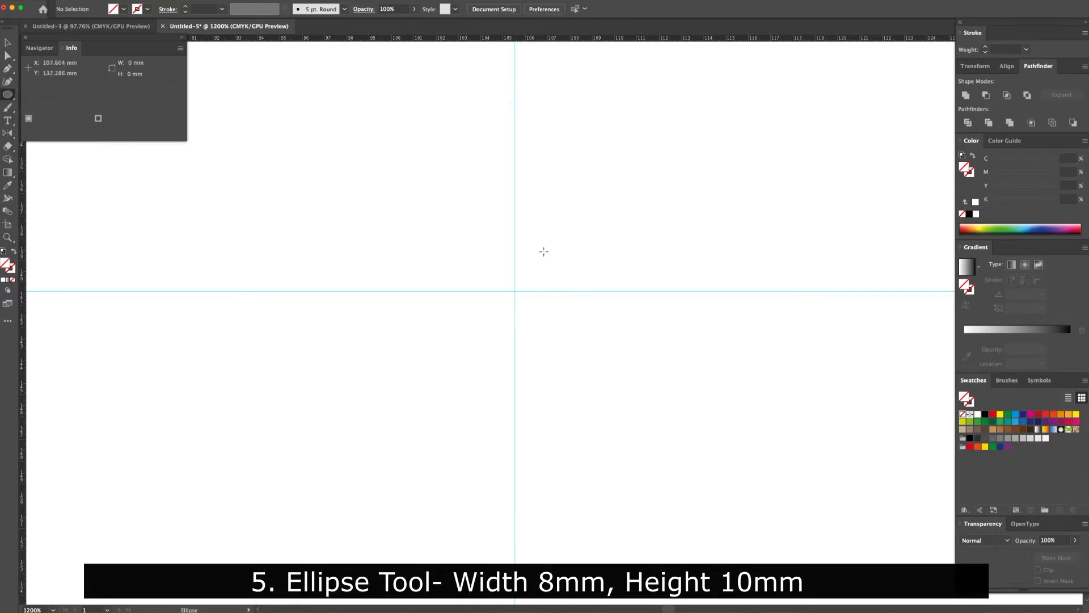
{"action": "left_click", "coordinate": [515, 291]}
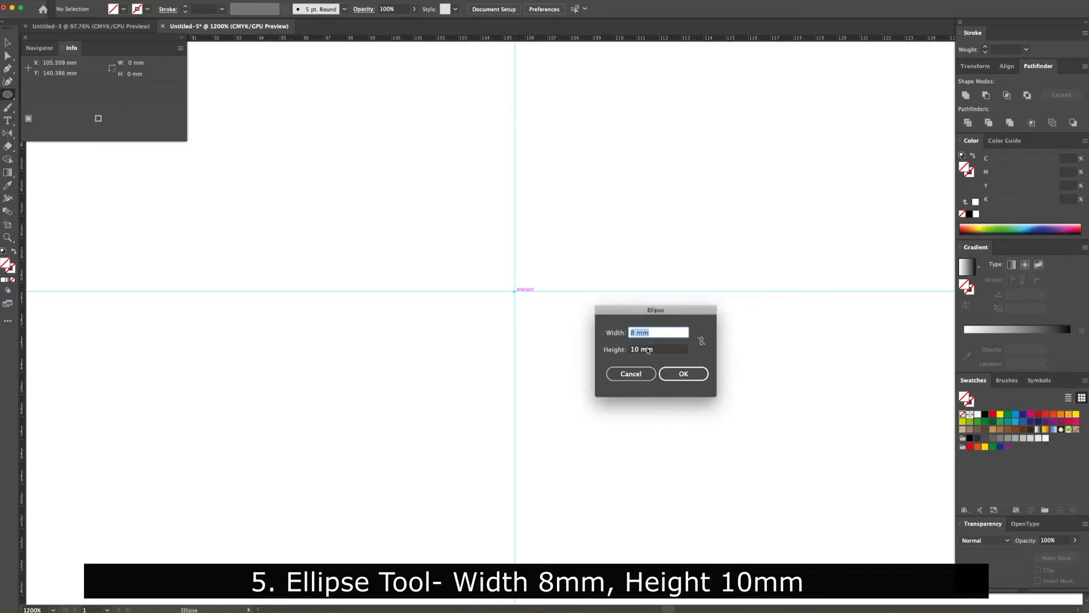
{"action": "left_click", "coordinate": [699, 376]}
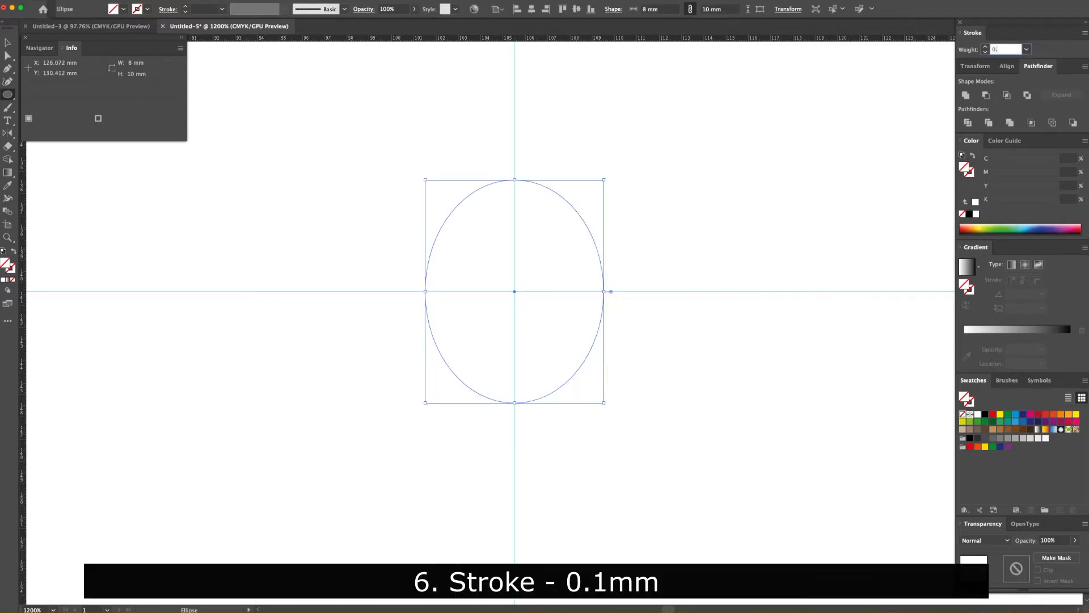
{"action": "key", "text": "Return"}
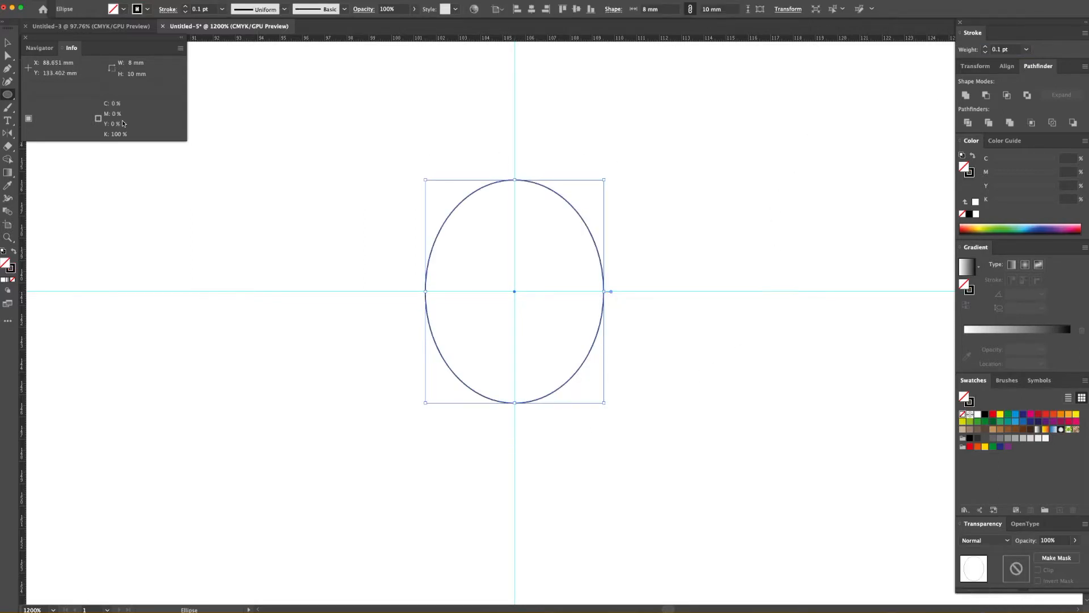
{"action": "left_click", "coordinate": [8, 42]}
{"action": "left_click", "coordinate": [369, 176]}
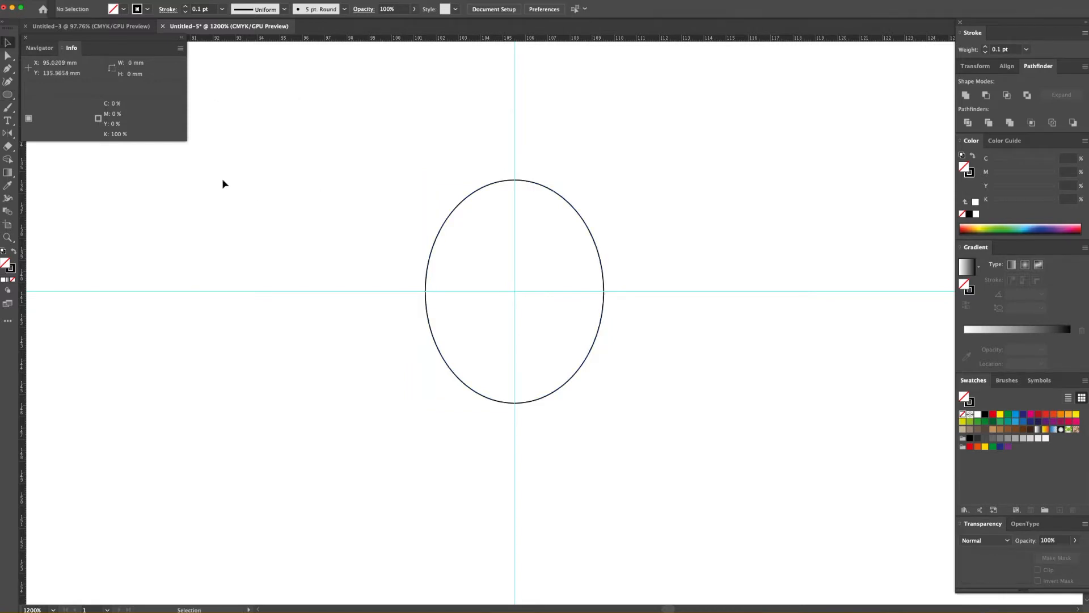
Step: Create an 8-sided polygon with a 2 mm radius centred on the guide intersection
{"action": "left_click_drag", "start_coordinate": [8, 95], "coordinate": [56, 123]}
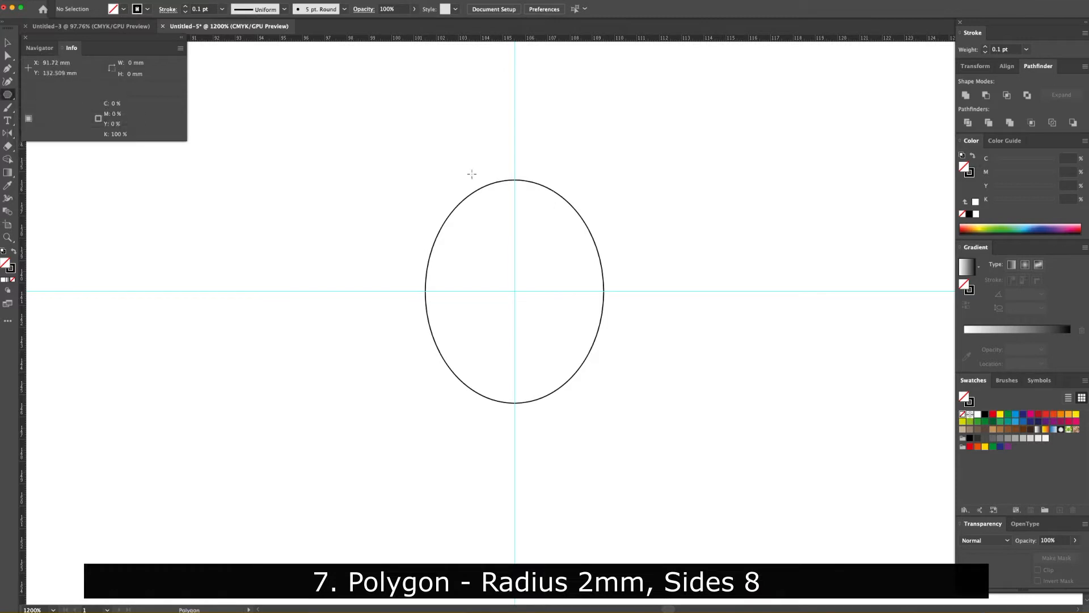
{"action": "left_click", "coordinate": [514, 291]}
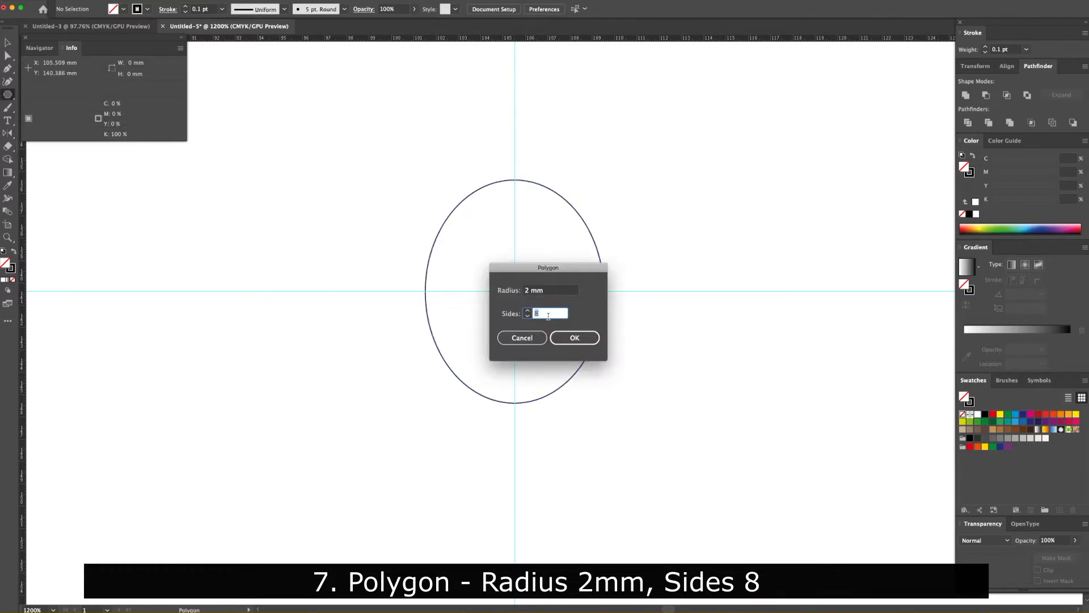
{"action": "left_click", "coordinate": [584, 344]}
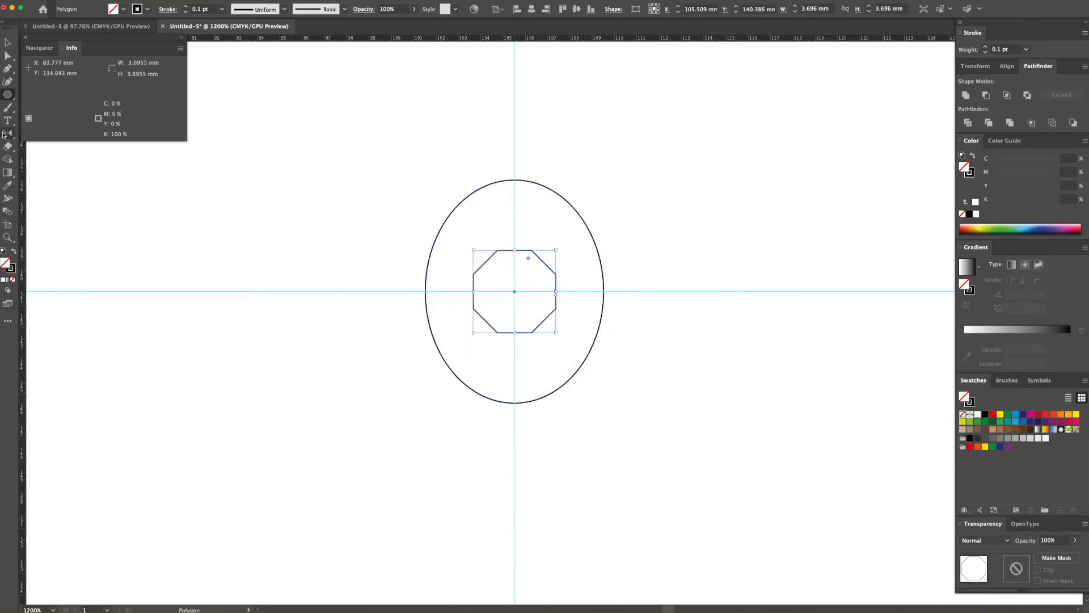
Step: Rotate the octagon 22.5° about the guide intersection so its vertices lie on the guides
{"action": "left_click_drag", "start_coordinate": [8, 133], "coordinate": [37, 136]}
{"action": "left_click", "coordinate": [37, 134]}
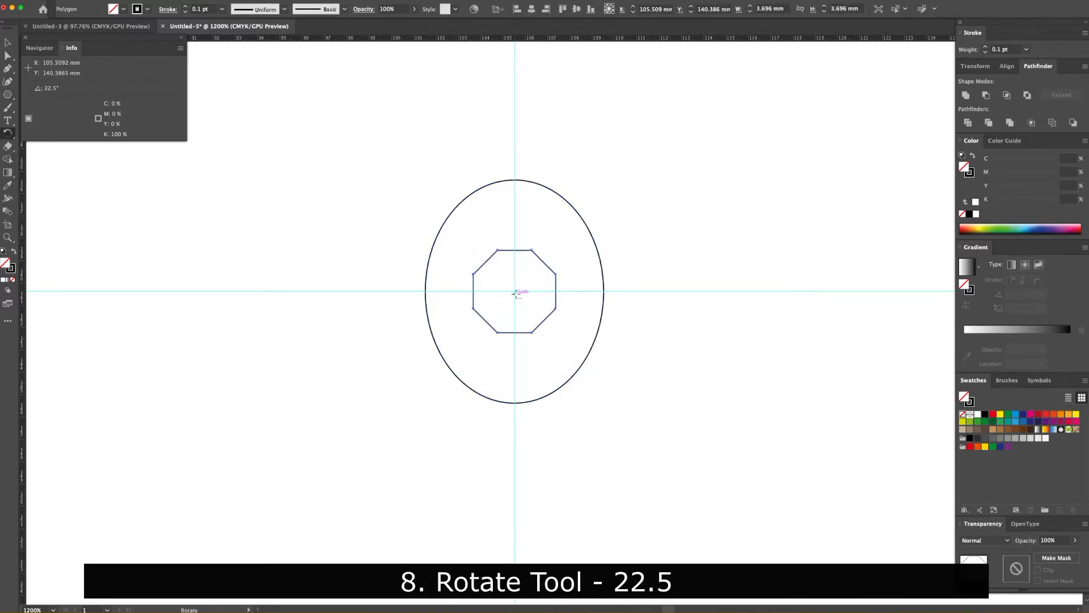
{"action": "left_click", "coordinate": [515, 293], "text": "alt"}
{"action": "left_click", "coordinate": [612, 350]}
{"action": "left_click", "coordinate": [14, 44]}
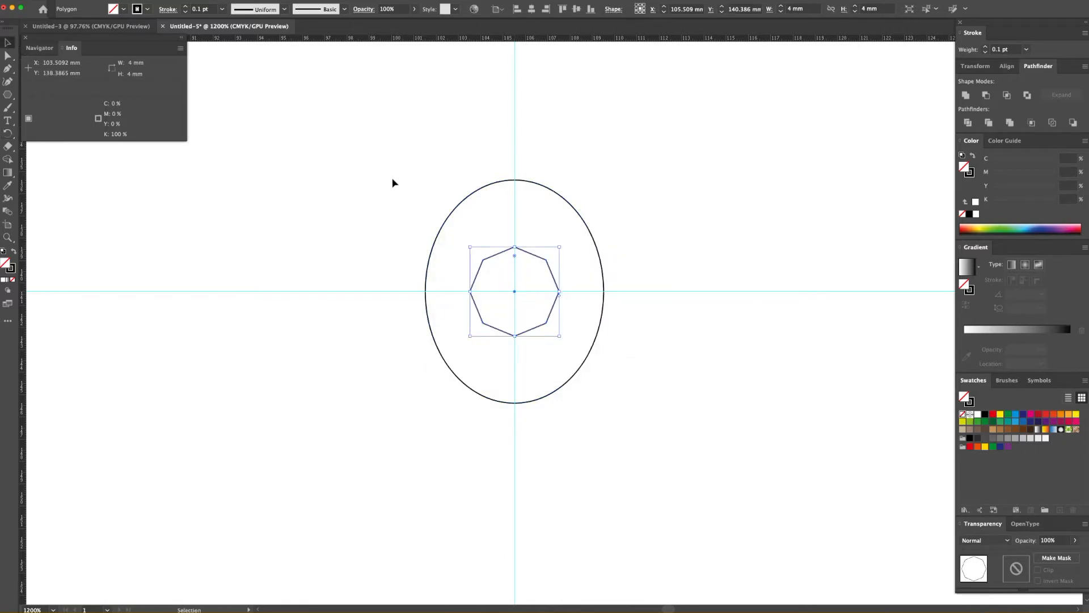
{"action": "left_click", "coordinate": [392, 182]}
Step: Create a 3.5 mm wide, 5.5 mm high rectangle centred on the guide intersection
{"action": "left_click_drag", "start_coordinate": [7, 96], "coordinate": [37, 95]}
{"action": "left_click", "coordinate": [515, 291]}
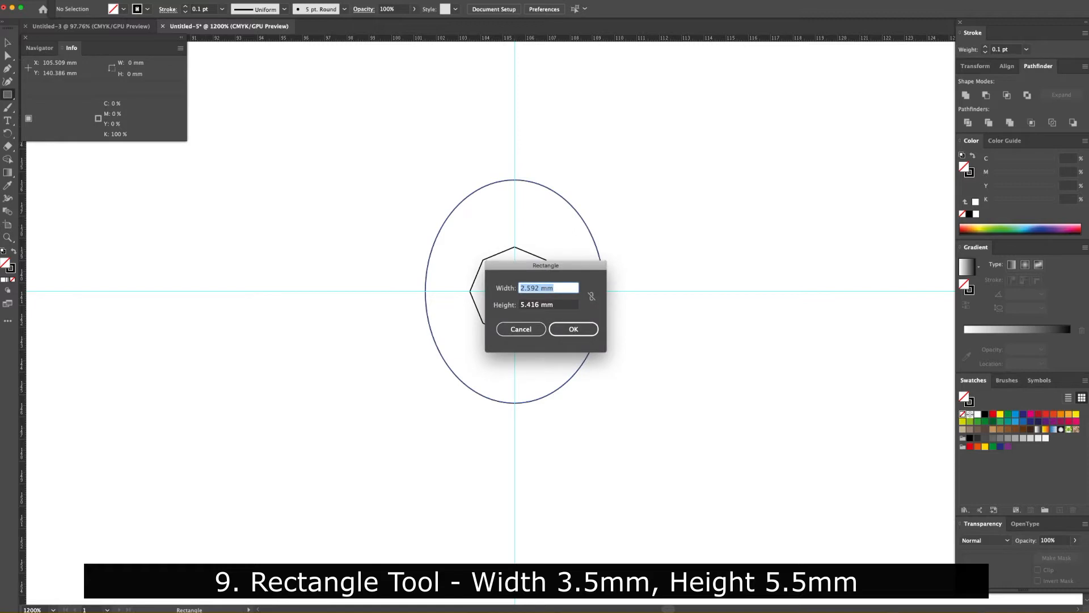
{"action": "key", "text": "Tab"}
{"action": "type", "text": "5"}
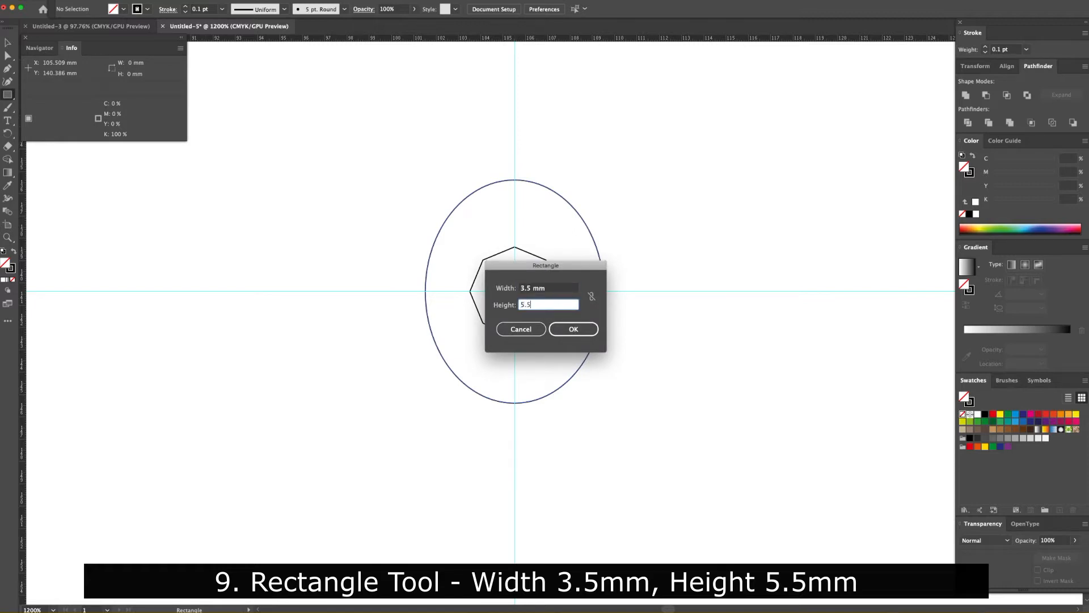
{"action": "key", "text": "Return"}
{"action": "left_click", "coordinate": [669, 285]}
{"action": "key", "text": "m"}
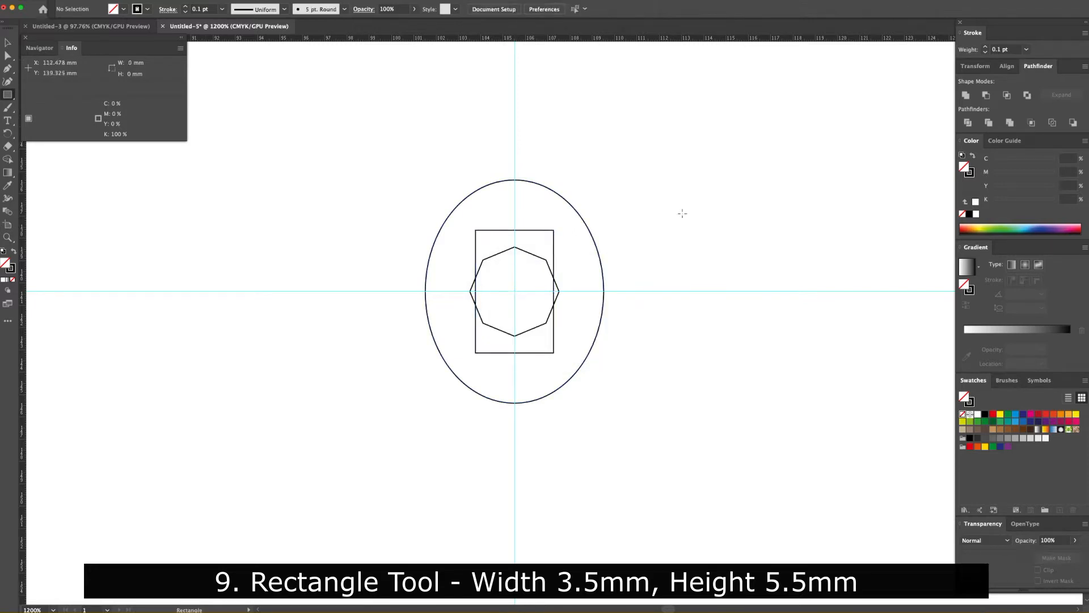
Step: Draw a helper rectangle about 4.1 mm wide and 7 mm high beside the ellipse's left edge, centred on the horizontal guide
{"action": "left_click", "coordinate": [7, 96]}
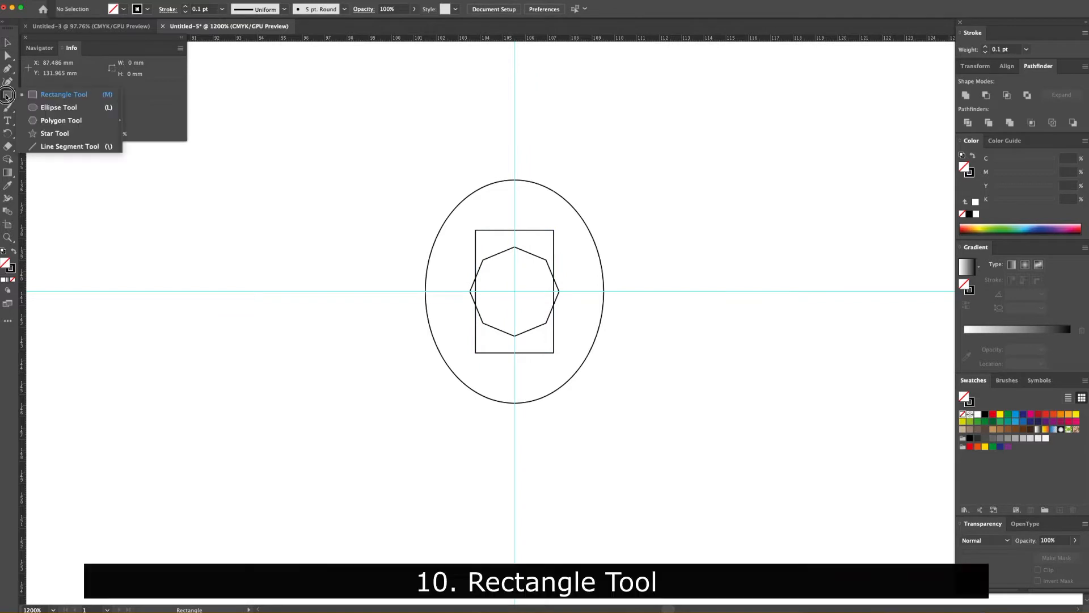
{"action": "left_click", "coordinate": [43, 95]}
{"action": "left_click_drag", "start_coordinate": [283, 214], "coordinate": [375, 369]}
{"action": "key", "text": "v"}
{"action": "left_click", "coordinate": [402, 182]}
{"action": "key", "text": "super+z"}
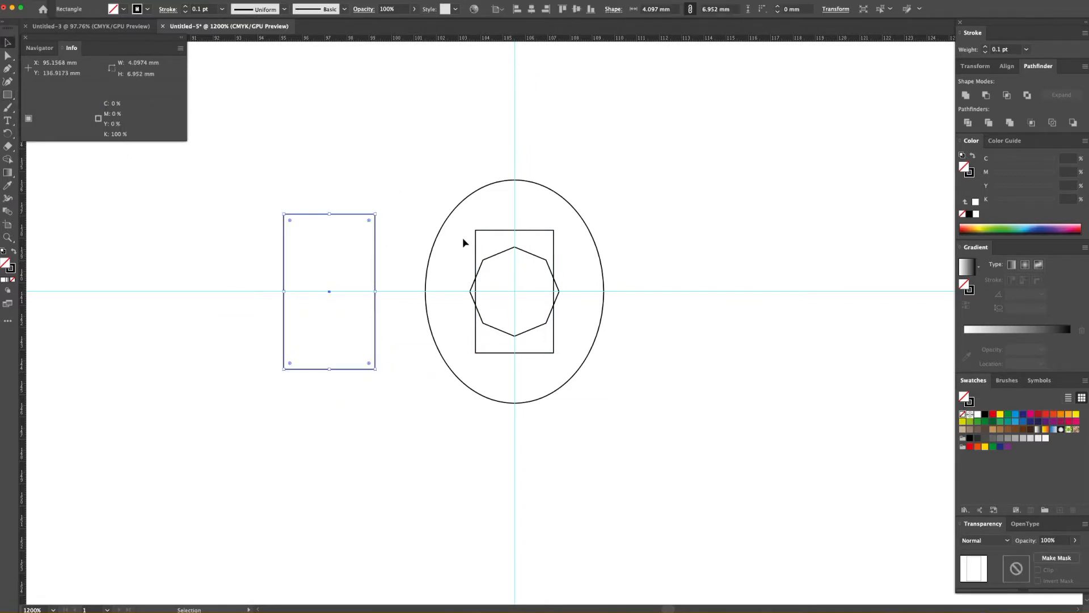
Step: Scale the octagon together with the helper rectangle until it fits the width and height of the 3.5 × 5.5 mm rectangle
{"action": "left_click", "coordinate": [505, 251], "text": "shift"}
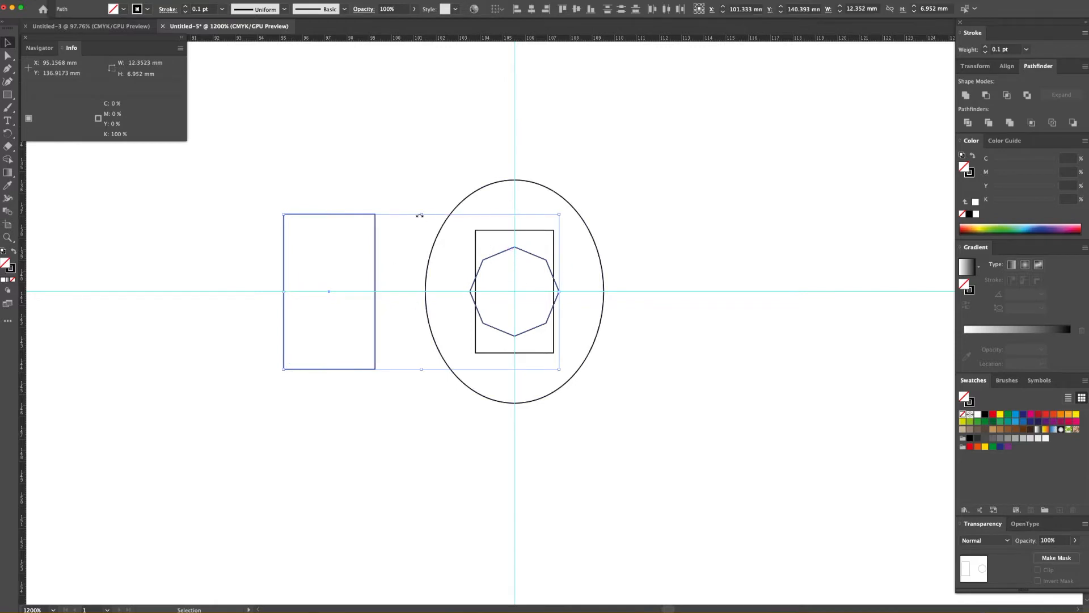
{"action": "left_click_drag", "start_coordinate": [421, 214], "coordinate": [422, 193]}
{"action": "left_click_drag", "start_coordinate": [420, 370], "coordinate": [421, 396]}
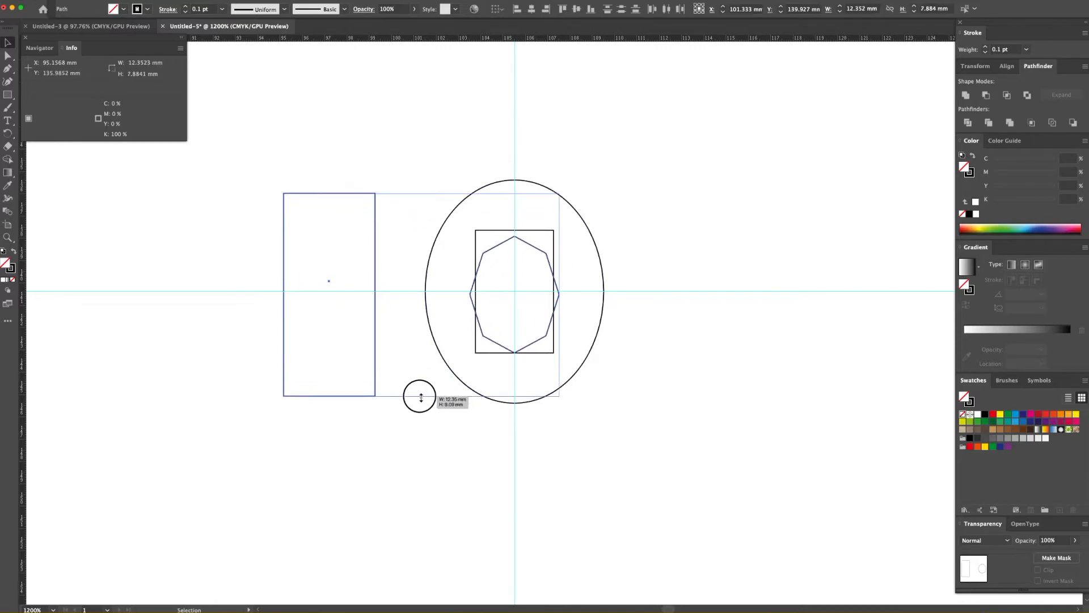
{"action": "left_click_drag", "start_coordinate": [423, 196], "coordinate": [423, 185]}
{"action": "left_click_drag", "start_coordinate": [422, 396], "coordinate": [422, 397]}
{"action": "left_click_drag", "start_coordinate": [284, 291], "coordinate": [300, 292]}
{"action": "left_click_drag", "start_coordinate": [561, 293], "coordinate": [556, 293]}
{"action": "left_click_drag", "start_coordinate": [300, 293], "coordinate": [315, 293]}
Step: Delete the helper rectangle beside the ellipse and the rectangle around the octagon
{"action": "left_click_drag", "start_coordinate": [345, 153], "coordinate": [362, 215]}
{"action": "key", "text": "Delete"}
{"action": "key", "text": "alt+super+2"}
{"action": "left_click", "coordinate": [559, 222]}
{"action": "left_click", "coordinate": [553, 231]}
{"action": "key", "text": "Delete"}
Step: Draw a two-pointed zigzag with the Pen tool from the octagon's top vertex through its upper-right vertex to its right vertex
{"action": "key", "text": "z"}
{"action": "left_click", "coordinate": [540, 299]}
{"action": "left_click", "coordinate": [611, 274]}
{"action": "key", "text": "p"}
{"action": "left_click", "coordinate": [524, 192]}
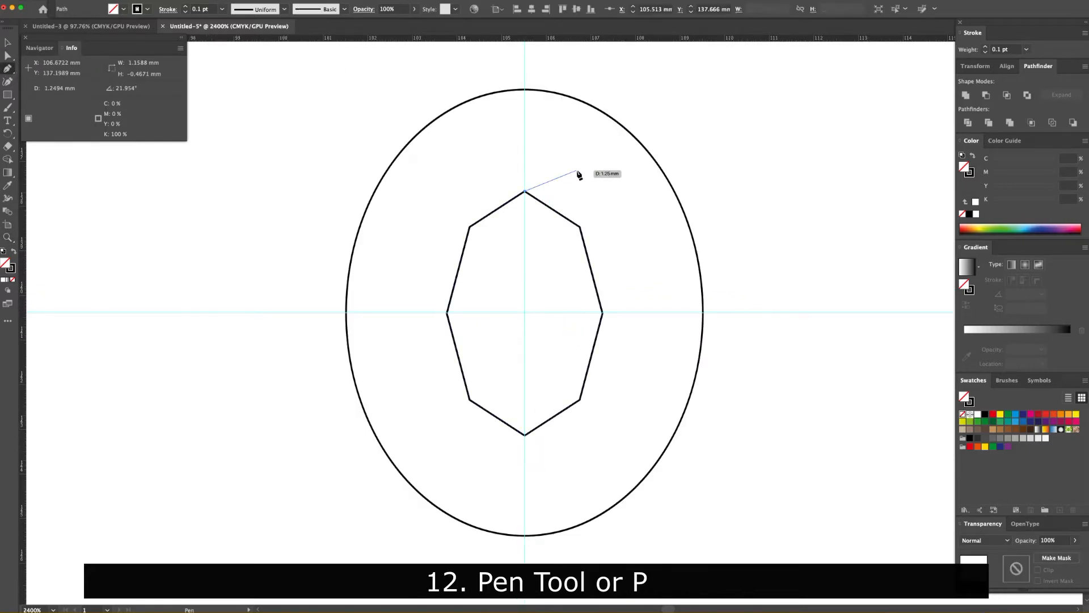
{"action": "left_click", "coordinate": [577, 170]}
{"action": "left_click", "coordinate": [579, 227]}
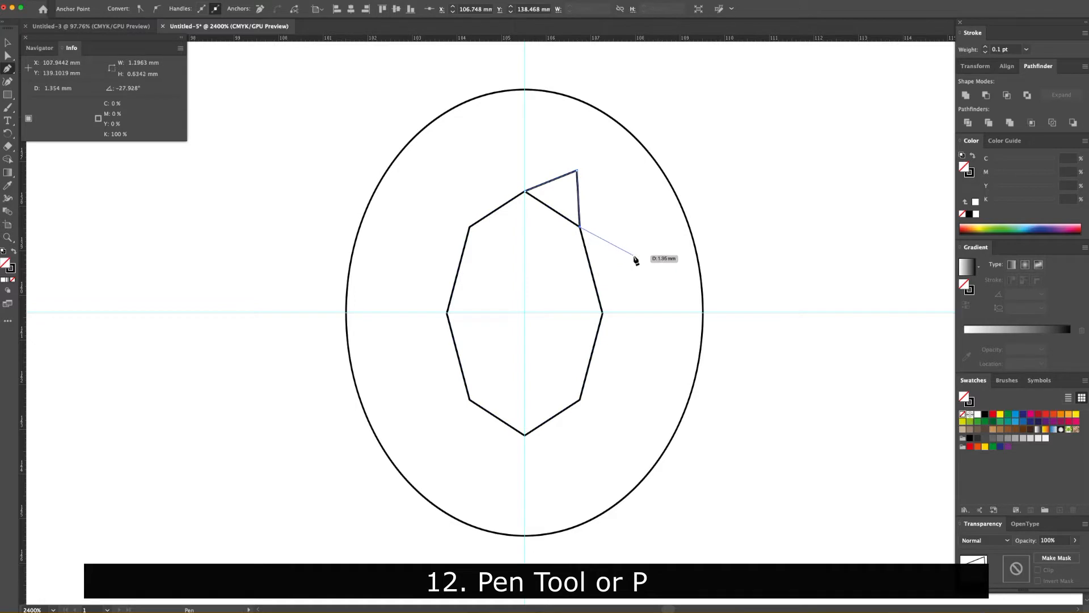
{"action": "left_click", "coordinate": [631, 255]}
{"action": "left_click", "coordinate": [603, 312]}
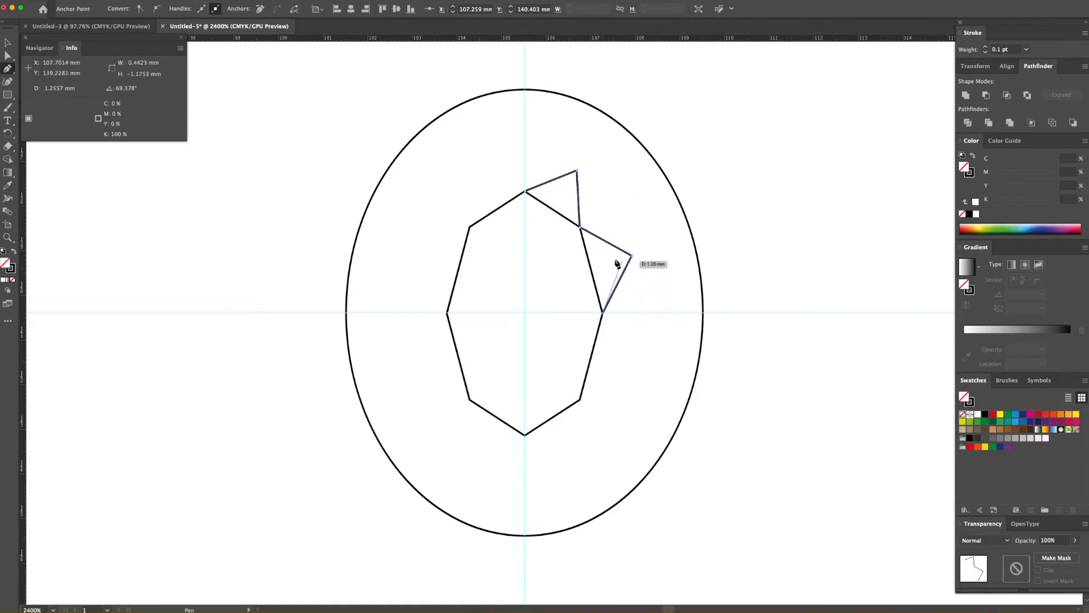
{"action": "key", "text": "v"}
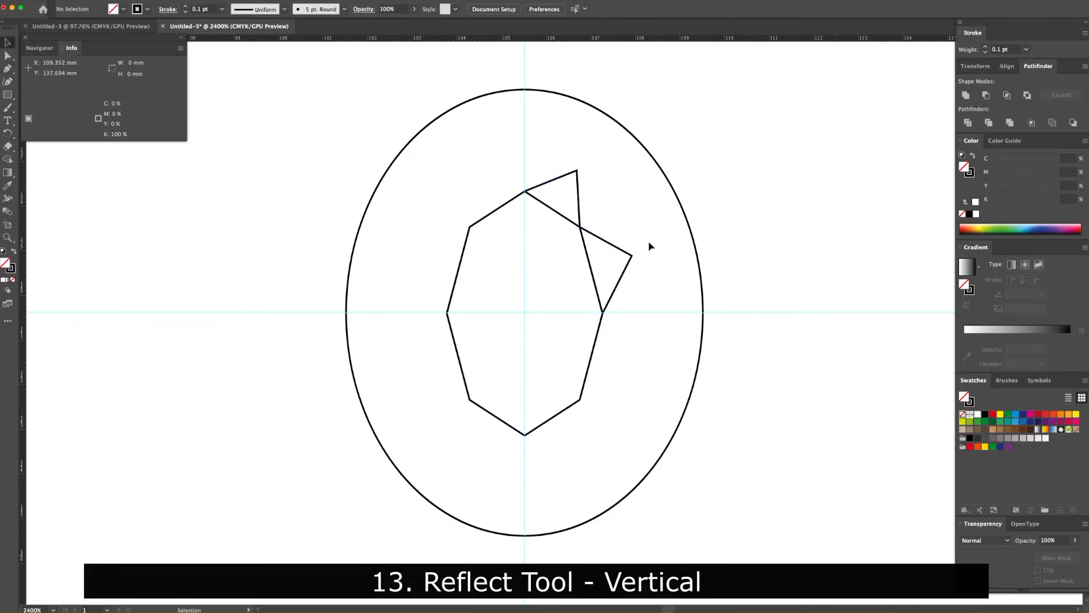
Step: Reflect a copy of the two-pointed zigzag across the vertical axis through the guide intersection
{"action": "left_click", "coordinate": [12, 134]}
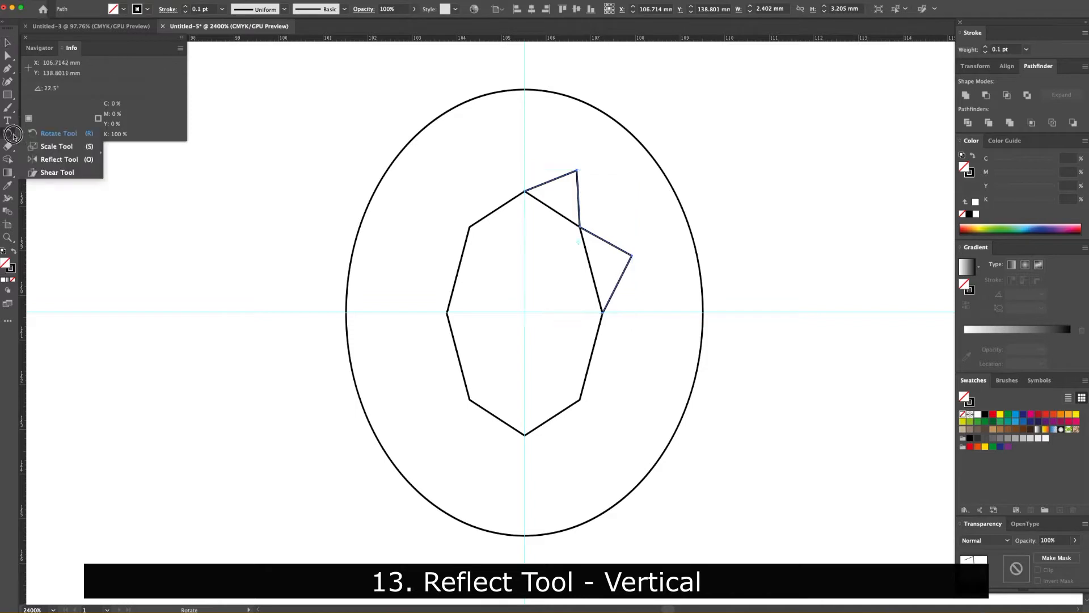
{"action": "left_click", "coordinate": [57, 160]}
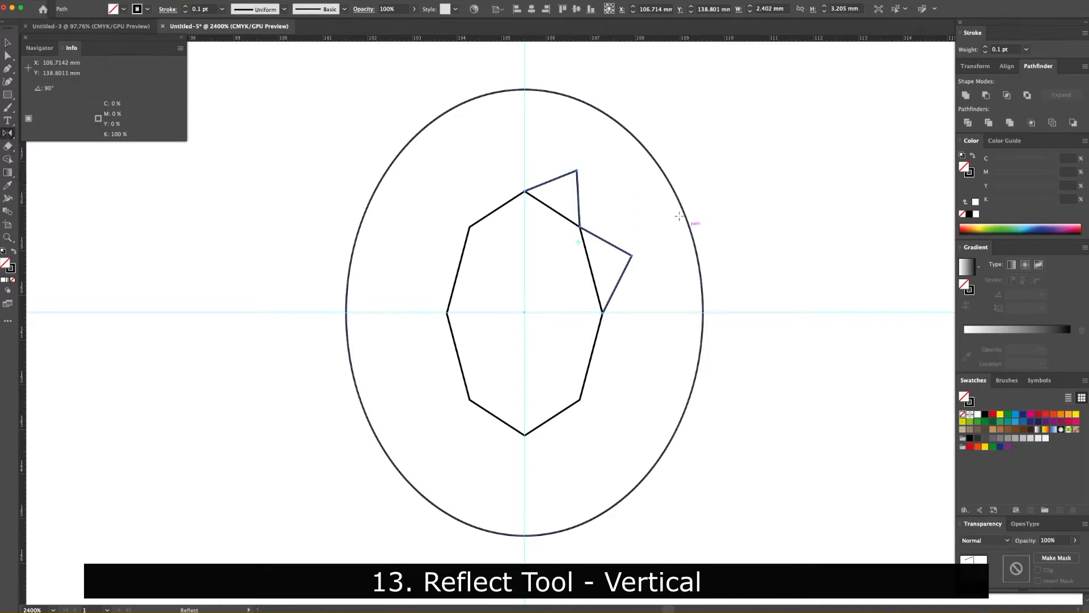
{"action": "left_click", "coordinate": [525, 314], "text": "alt"}
{"action": "left_click", "coordinate": [495, 379]}
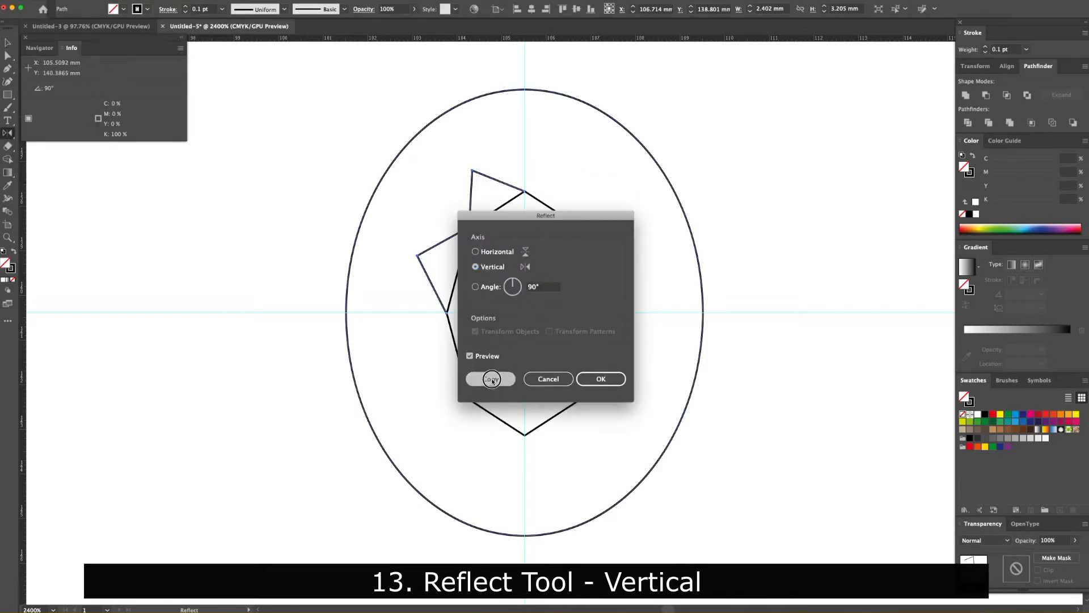
Step: Reflect copies of both upper zigzags across the horizontal axis through the guide intersection to complete the star
{"action": "key", "text": "v"}
{"action": "left_click", "coordinate": [616, 259], "text": "shift"}
{"action": "left_click", "coordinate": [14, 133]}
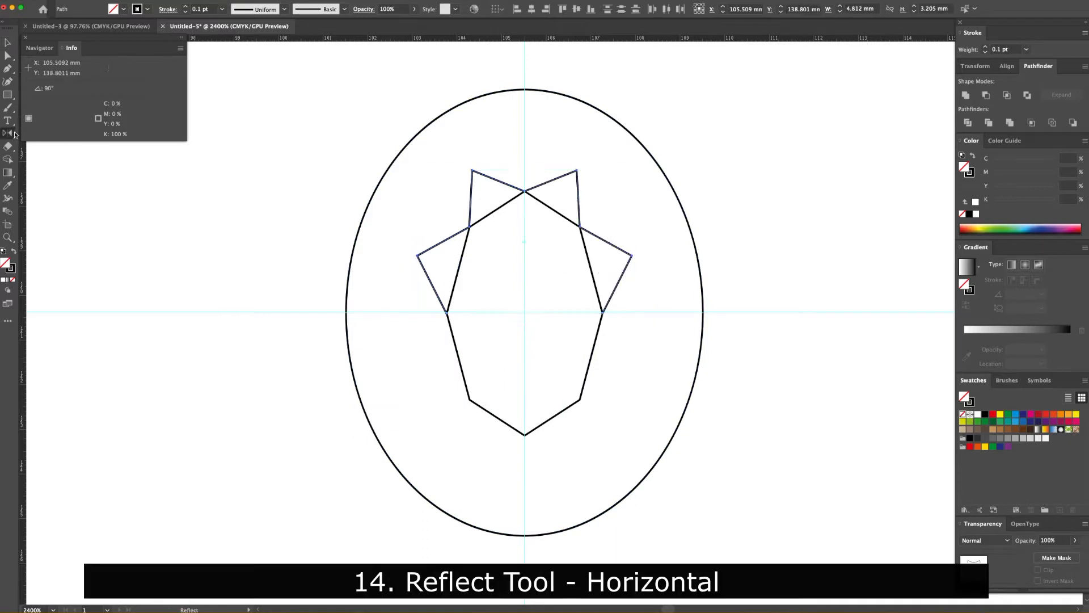
{"action": "left_click", "coordinate": [524, 314], "text": "alt"}
{"action": "left_click", "coordinate": [475, 251]}
{"action": "left_click", "coordinate": [495, 379]}
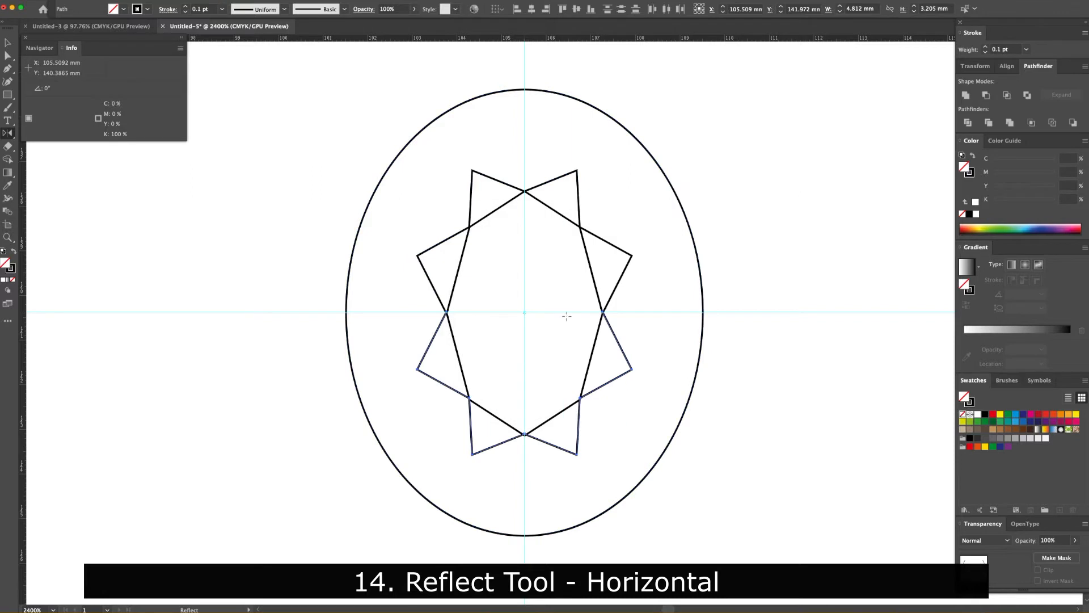
{"action": "key", "text": "v"}
{"action": "left_click", "coordinate": [497, 155]}
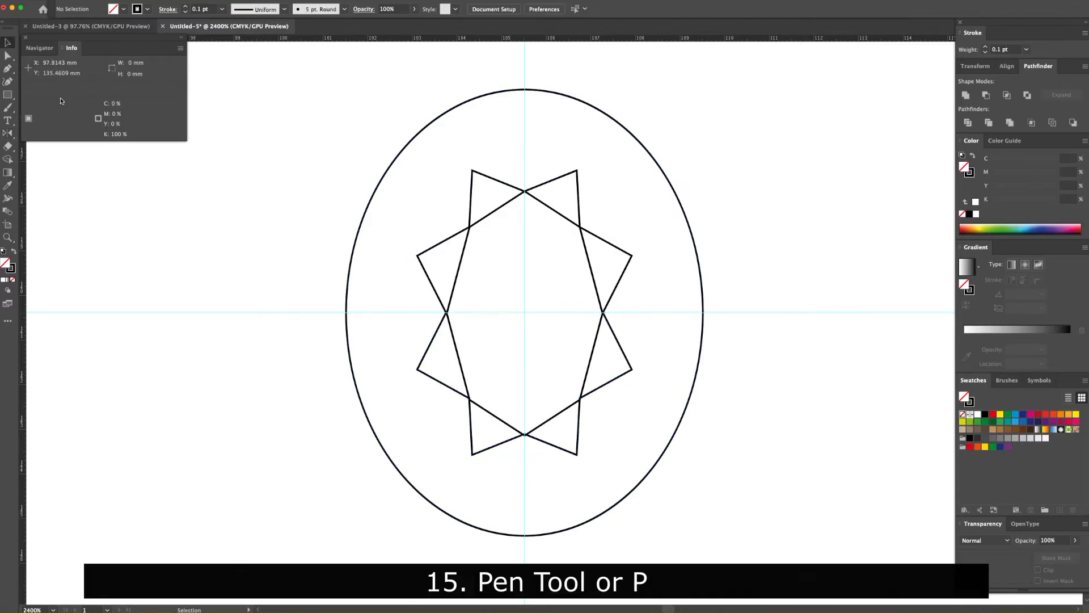
Step: Draw a facet zigzag with the Pen tool from the ellipse's top to its bottom, linking the right-hand star points and the ellipse edge
{"action": "left_click", "coordinate": [9, 69]}
{"action": "left_click", "coordinate": [524, 90]}
{"action": "left_click", "coordinate": [577, 170]}
{"action": "left_click", "coordinate": [661, 170]}
{"action": "left_click", "coordinate": [631, 255]}
{"action": "left_click", "coordinate": [702, 311]}
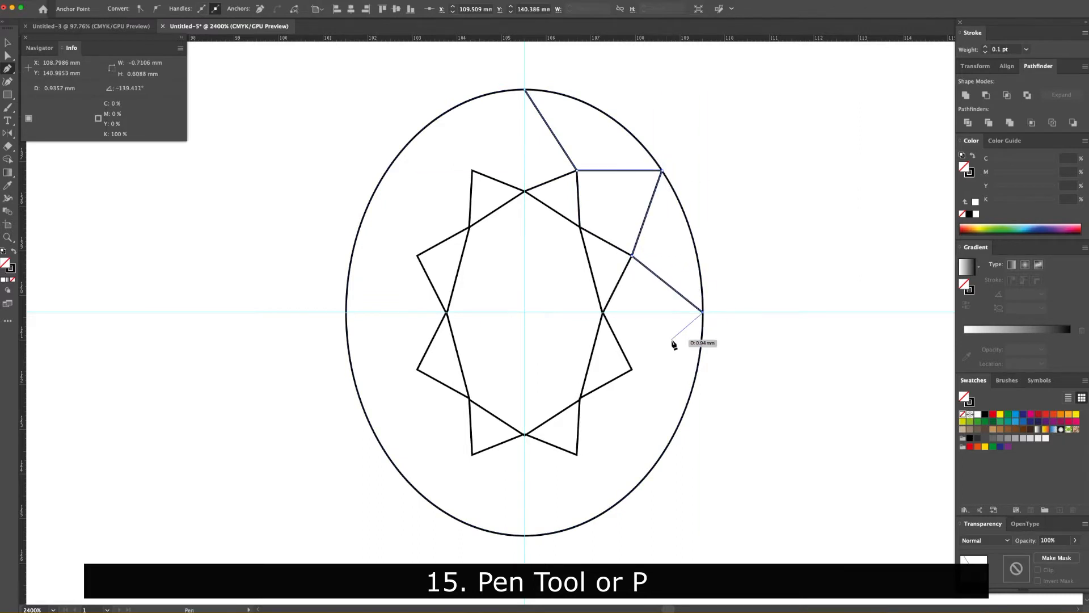
{"action": "left_click", "coordinate": [632, 369]}
{"action": "left_click", "coordinate": [661, 454]}
{"action": "left_click", "coordinate": [576, 454]}
{"action": "left_click", "coordinate": [525, 535]}
{"action": "key", "text": "v"}
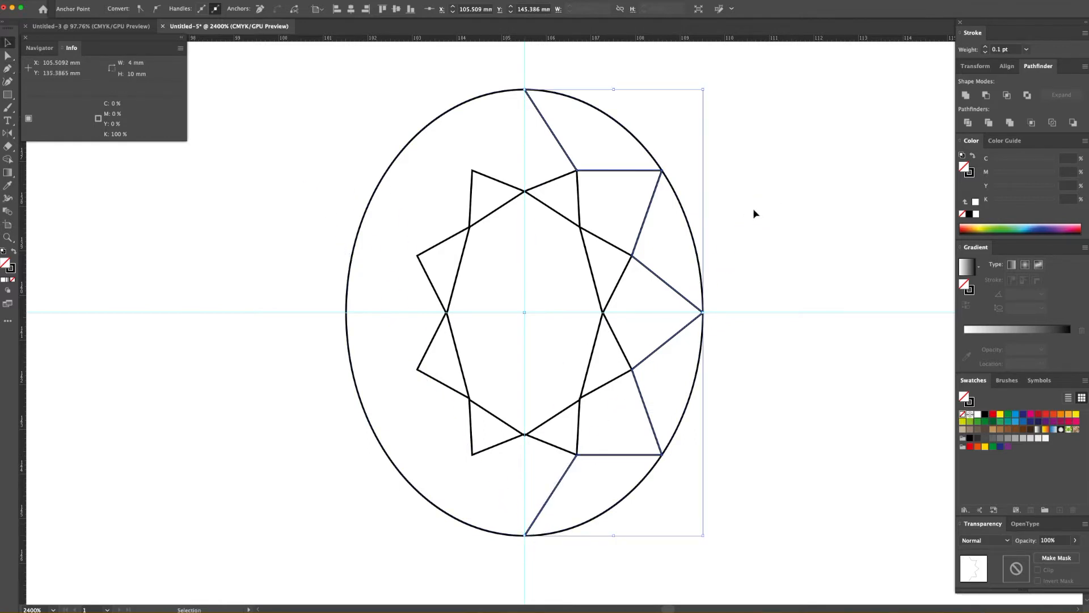
{"action": "left_click", "coordinate": [754, 209]}
Step: Reflect a copy of the right-hand facet zigzag across the vertical centre guide
{"action": "left_click", "coordinate": [646, 217]}
{"action": "key", "text": "o"}
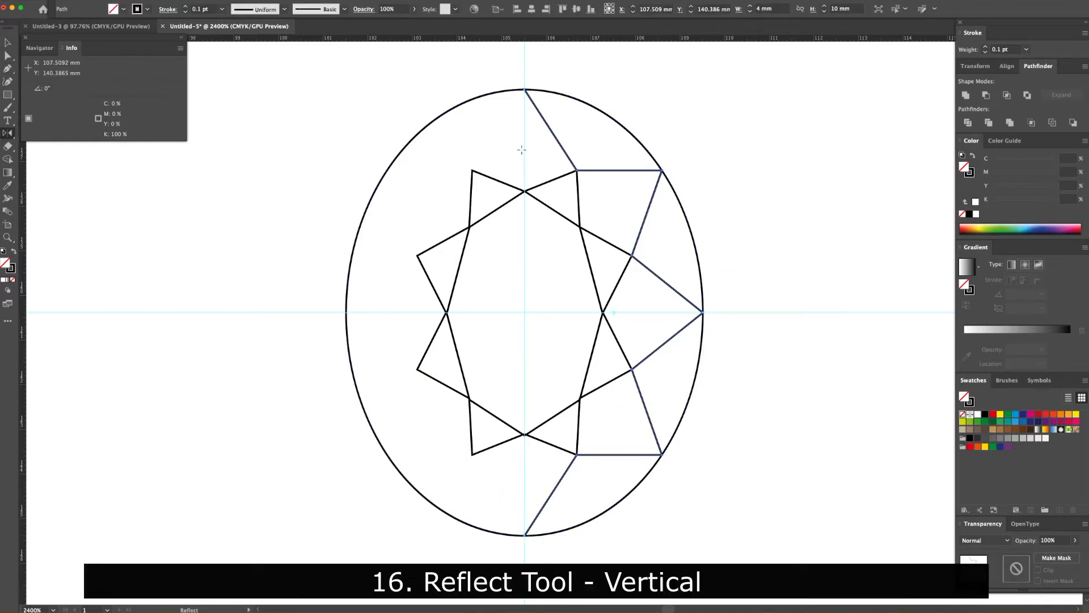
{"action": "left_click", "coordinate": [524, 151], "text": "alt"}
{"action": "left_click", "coordinate": [476, 267]}
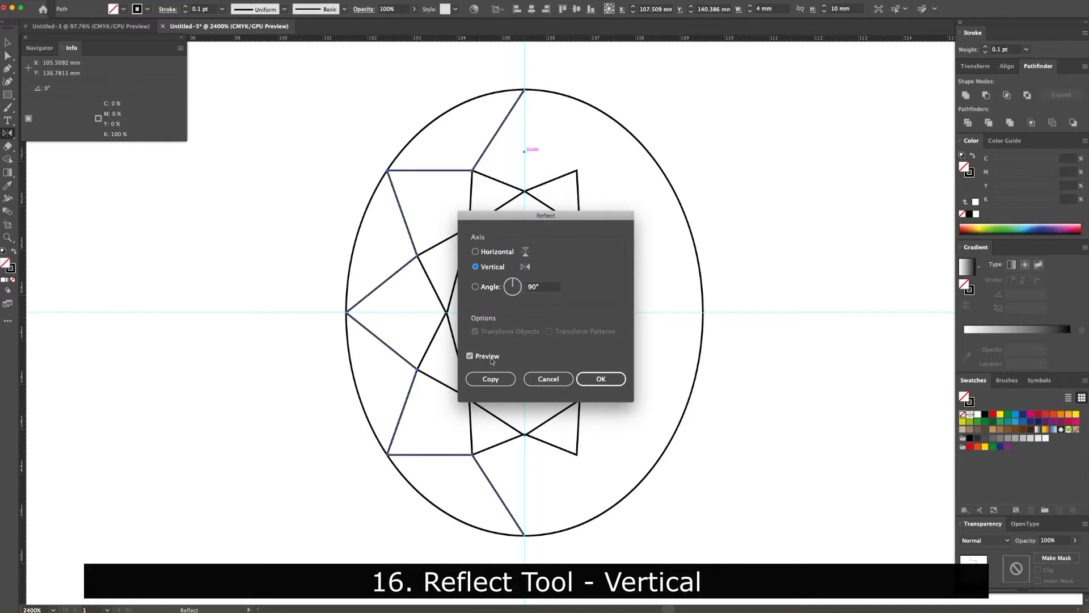
{"action": "left_click", "coordinate": [489, 379]}
Step: Draw two short Pen tool lines from the gem's upper-right facet corners out to the ellipse edge
{"action": "key", "text": "p"}
{"action": "left_click", "coordinate": [577, 169]}
{"action": "left_click", "coordinate": [608, 116]}
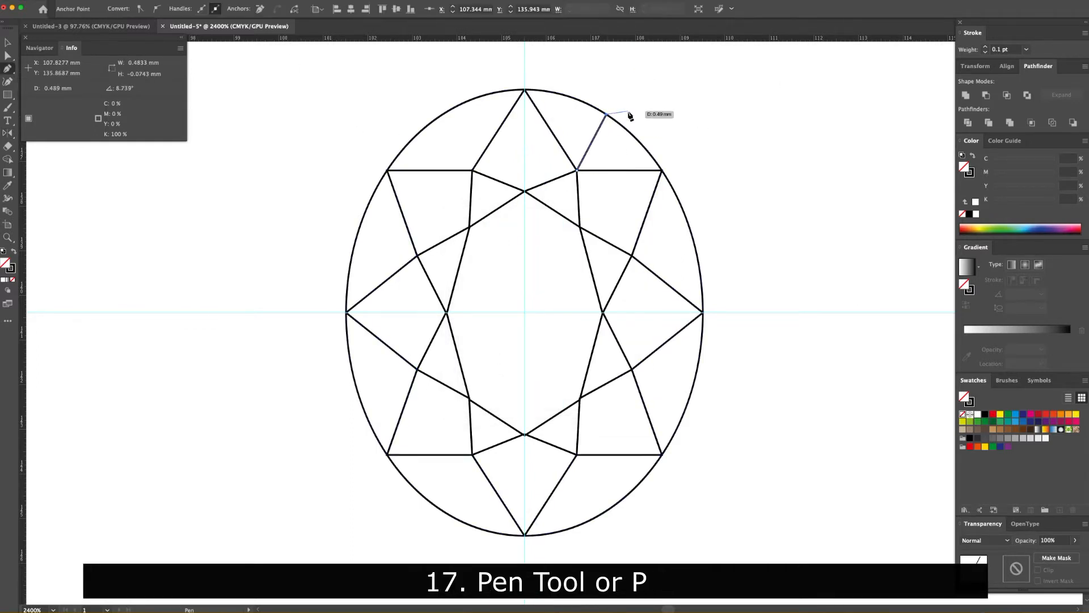
{"action": "left_click", "coordinate": [632, 256]}
{"action": "left_click", "coordinate": [692, 239]}
{"action": "key", "text": "v"}
{"action": "key", "text": "p"}
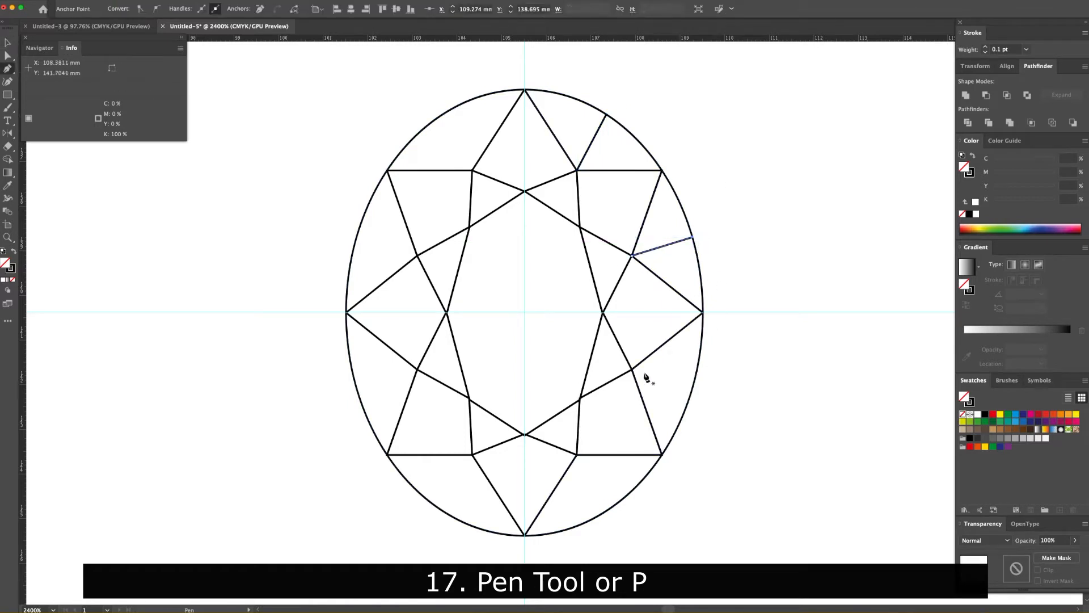
Step: Draw two matching short Pen tool lines from the lower-right facet corners out to the ellipse edge
{"action": "left_click", "coordinate": [632, 370]}
{"action": "left_click", "coordinate": [693, 387]}
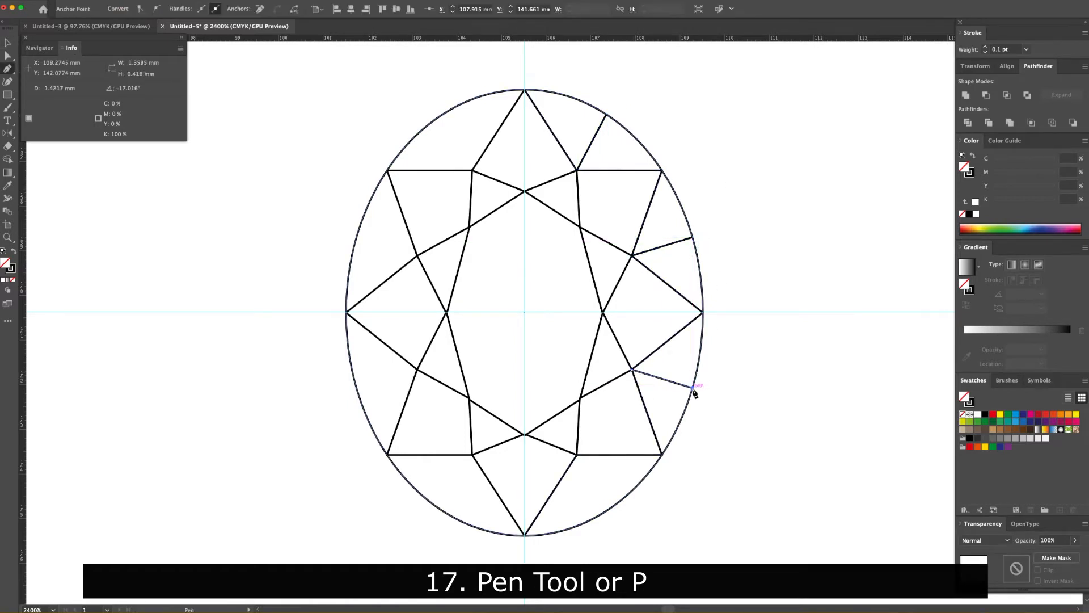
{"action": "key", "text": "v"}
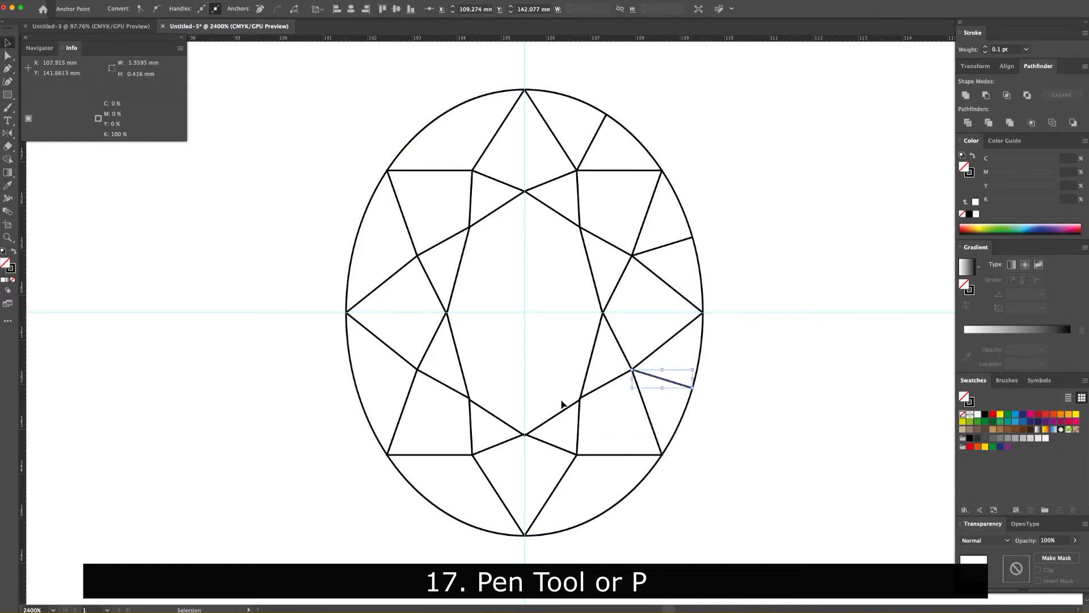
{"action": "key", "text": "p"}
{"action": "left_click", "coordinate": [577, 454]}
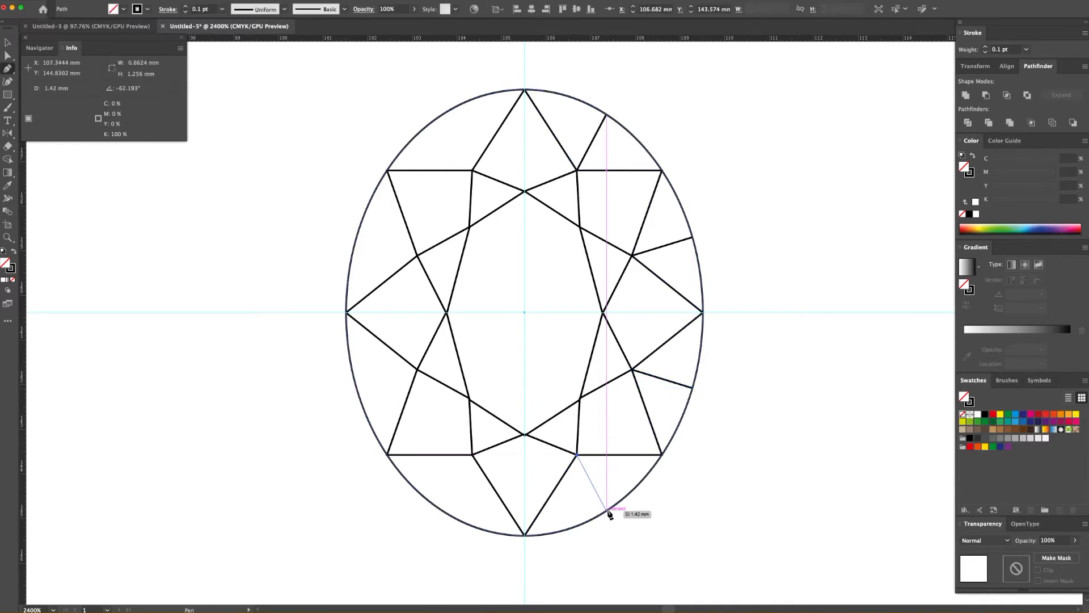
{"action": "left_click", "coordinate": [607, 509]}
{"action": "key", "text": "v"}
{"action": "left_click", "coordinate": [657, 488]}
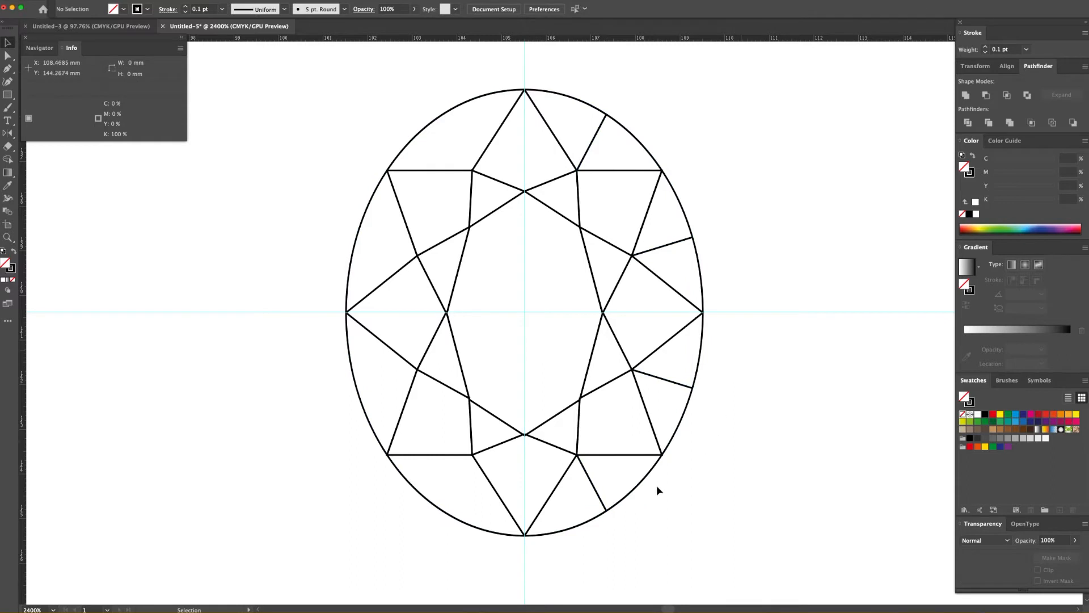
Step: Select the four short right-hand lines and reflect a copy of them across the vertical axis through the guide intersection
{"action": "left_click", "coordinate": [588, 493]}
{"action": "left_click", "coordinate": [661, 378], "text": "shift"}
{"action": "left_click", "coordinate": [663, 247], "text": "shift"}
{"action": "left_click", "coordinate": [592, 142], "text": "shift"}
{"action": "left_click_drag", "start_coordinate": [6, 134], "coordinate": [31, 143]}
{"action": "left_click", "coordinate": [526, 312], "text": "alt"}
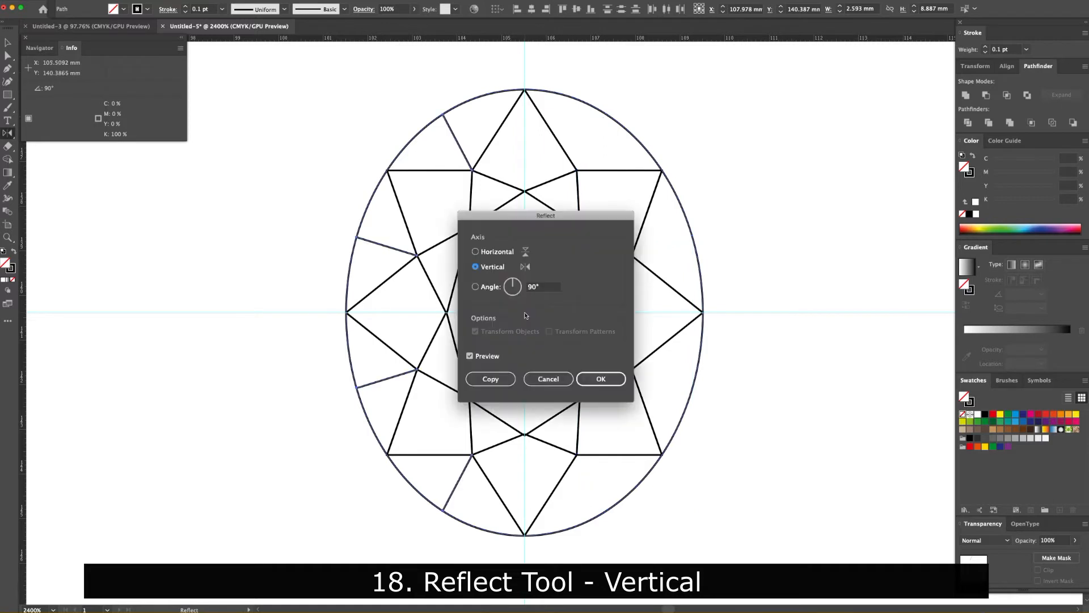
{"action": "left_click", "coordinate": [489, 379]}
Step: Select the whole gem drawing and split it into separate facet shapes with Pathfinder Divide
{"action": "key", "text": "v"}
{"action": "left_click", "coordinate": [716, 95]}
{"action": "left_click_drag", "start_coordinate": [715, 94], "coordinate": [316, 546]}
{"action": "left_click", "coordinate": [969, 123]}
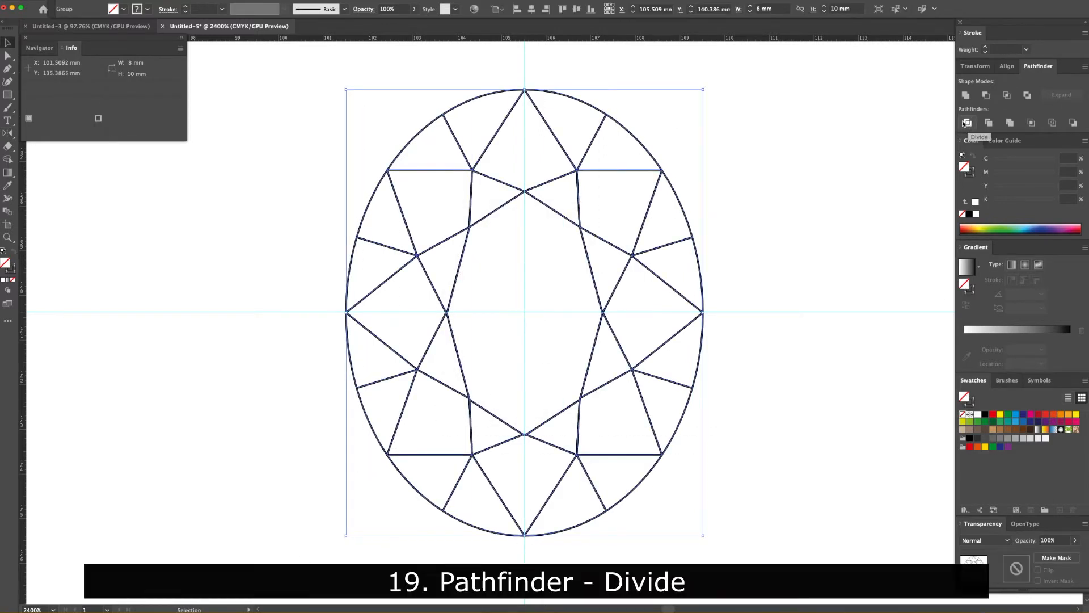
Step: Fill the divided gem with a white-to-black linear gradient and set its dark stop to K 30%
{"action": "left_click", "coordinate": [8, 280]}
{"action": "left_click", "coordinate": [1071, 334]}
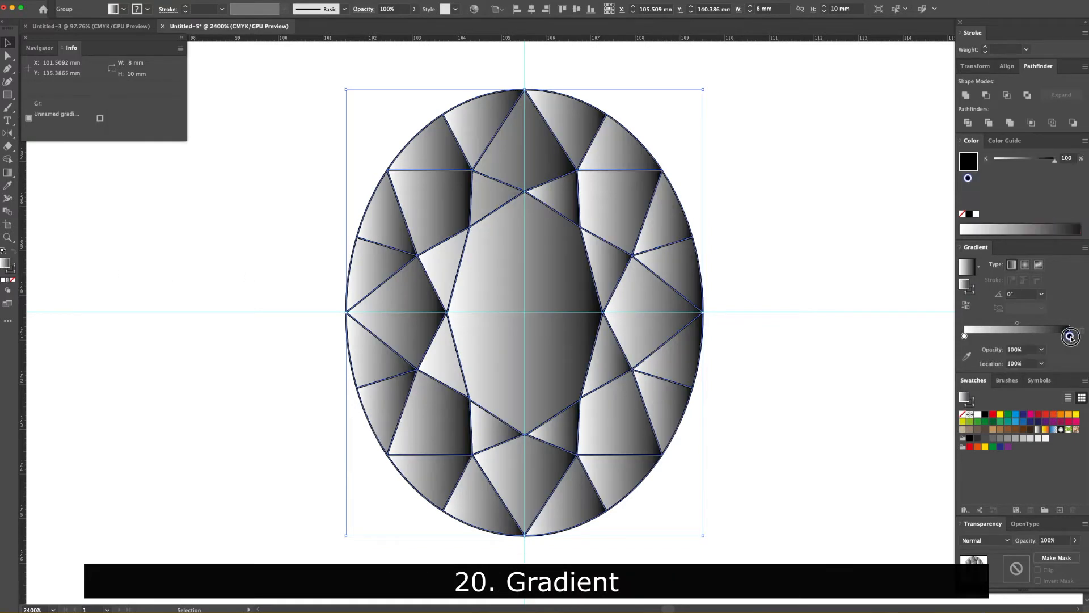
{"action": "left_click", "coordinate": [1058, 158]}
{"action": "key", "text": "Return"}
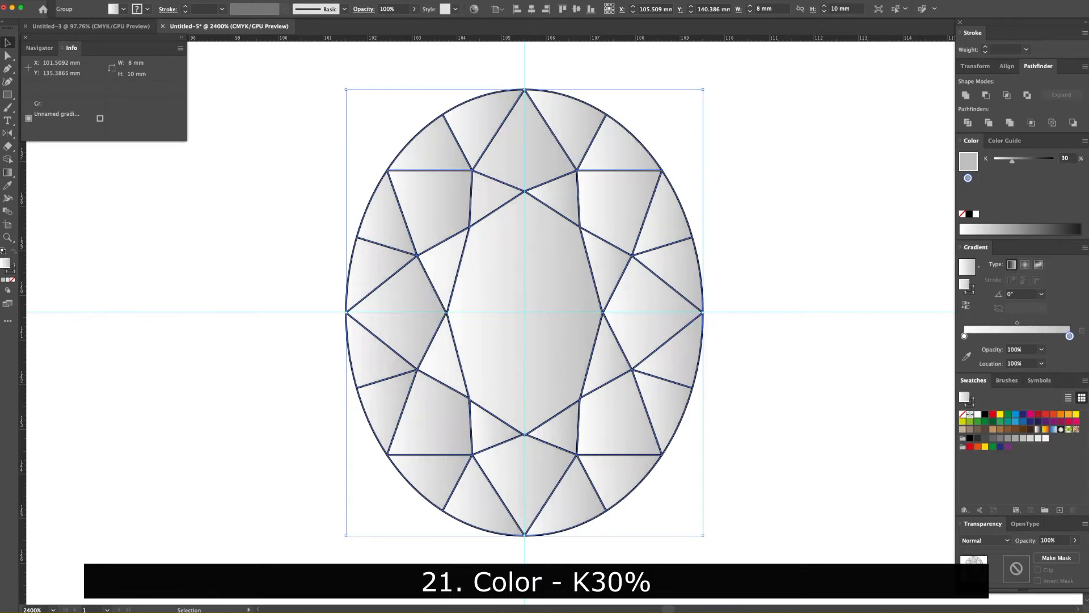
Step: Switch the colour sliders to CMYK and move the gradient's white stop to a location of about 31%
{"action": "left_click", "coordinate": [1084, 141]}
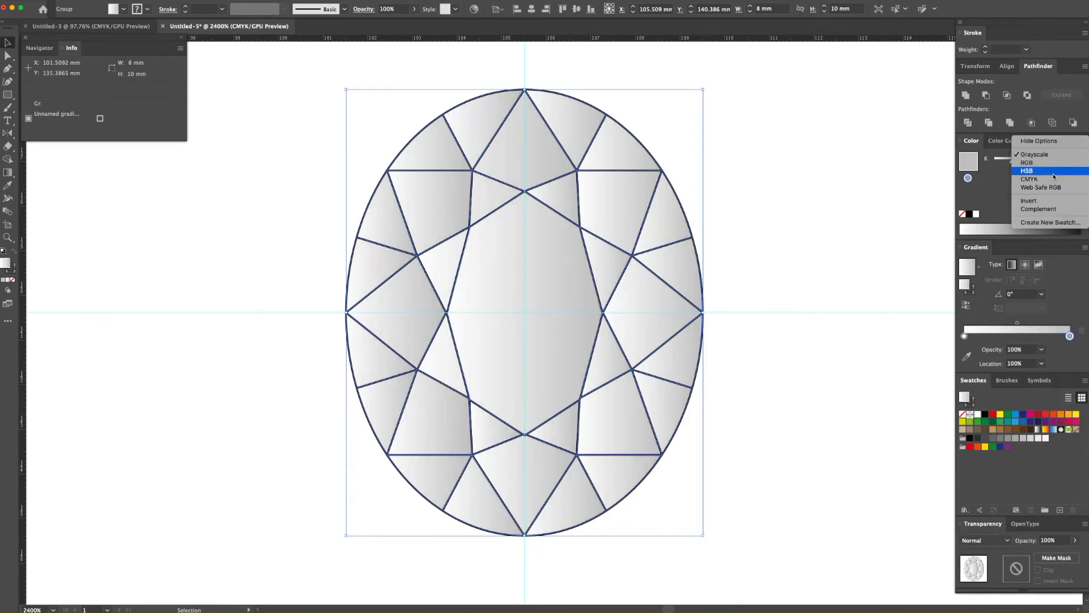
{"action": "left_click", "coordinate": [1033, 180]}
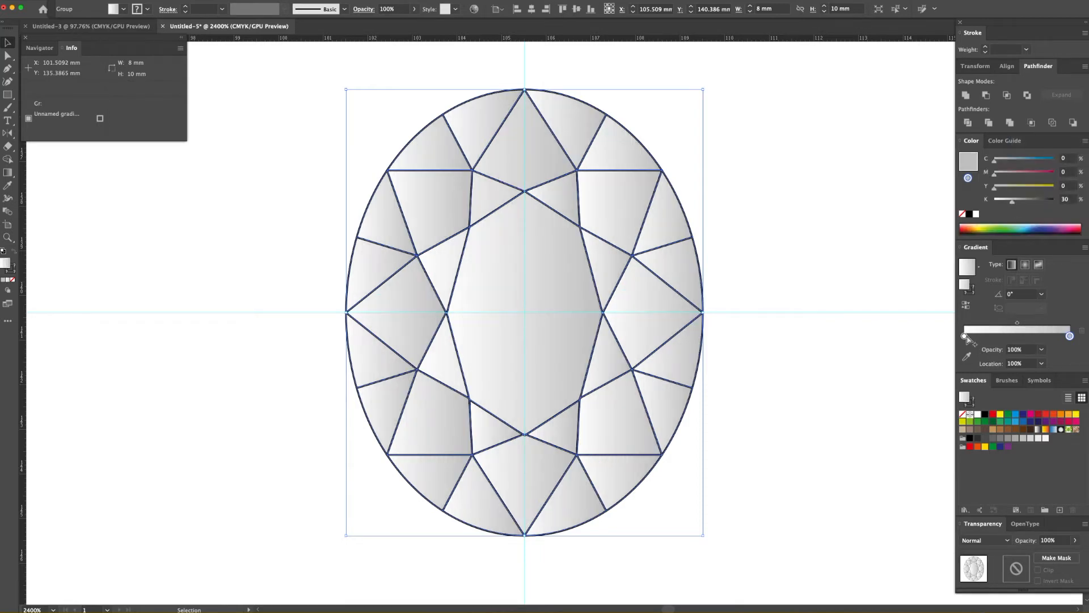
{"action": "left_click", "coordinate": [965, 336]}
{"action": "left_click_drag", "start_coordinate": [998, 337], "coordinate": [999, 339]}
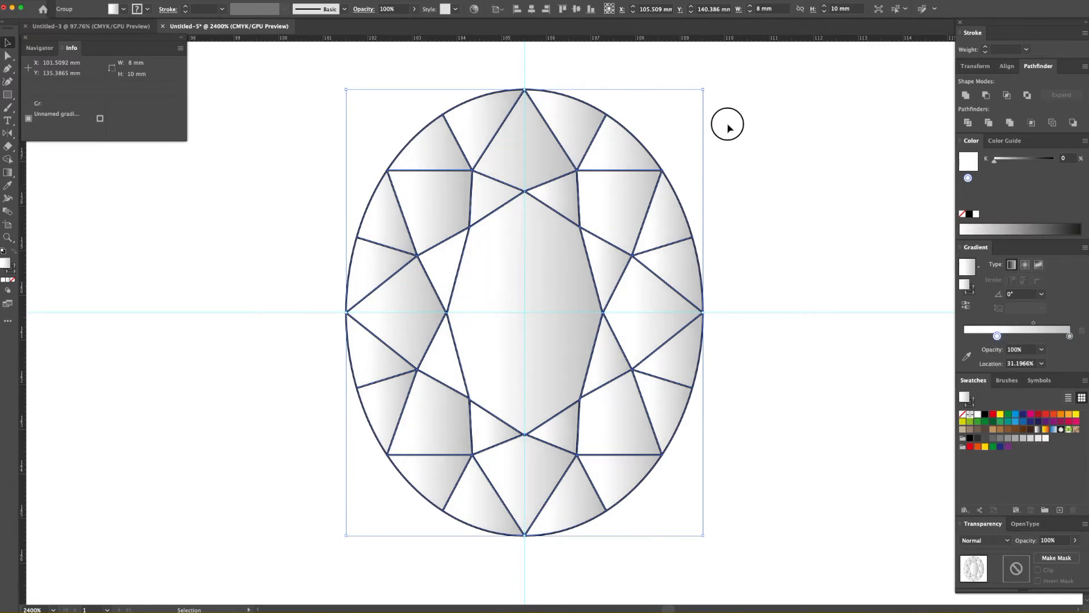
Step: Ungroup the gem into individual facets and clear the selection
{"action": "right_click", "coordinate": [591, 233]}
{"action": "left_click", "coordinate": [621, 310]}
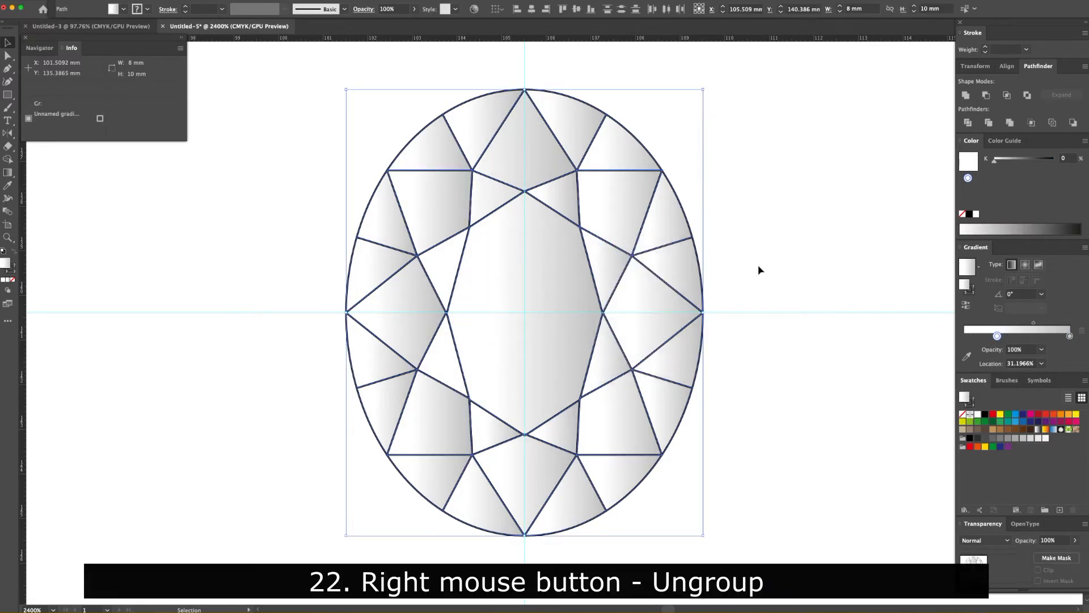
{"action": "left_click", "coordinate": [760, 270]}
Step: Redirect the large central facet's gradient diagonally from its lower right to its upper left with the Gradient tool
{"action": "left_click_drag", "start_coordinate": [674, 227], "coordinate": [695, 264]}
{"action": "mouse_move", "coordinate": [536, 273]}
{"action": "left_mouse_down"}
{"action": "mouse_move", "coordinate": [777, 272]}
{"action": "mouse_move", "coordinate": [537, 272]}
{"action": "left_mouse_up"}
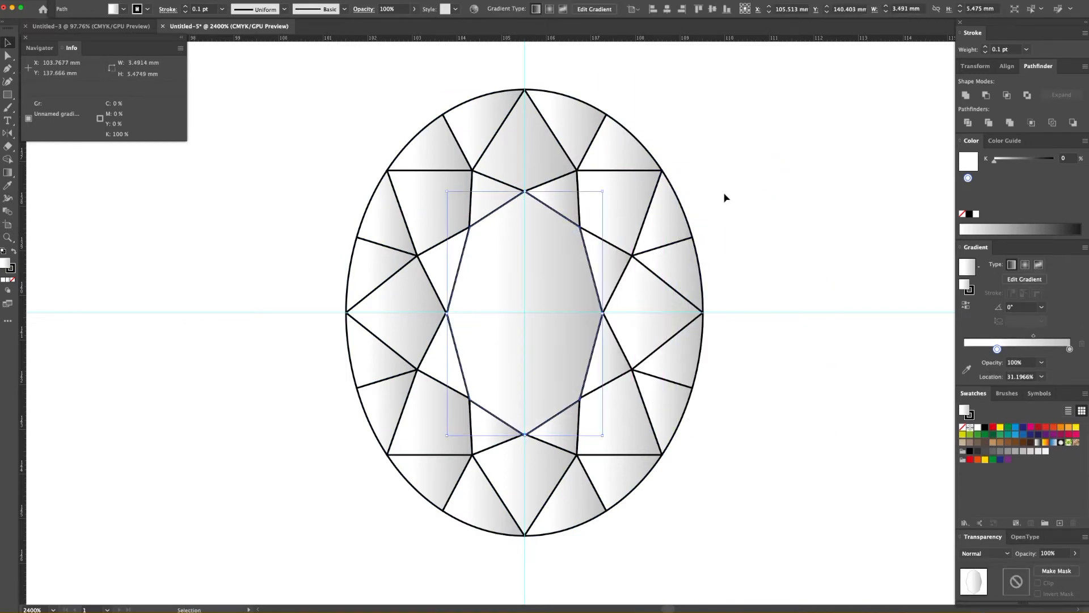
{"action": "left_click", "coordinate": [10, 174]}
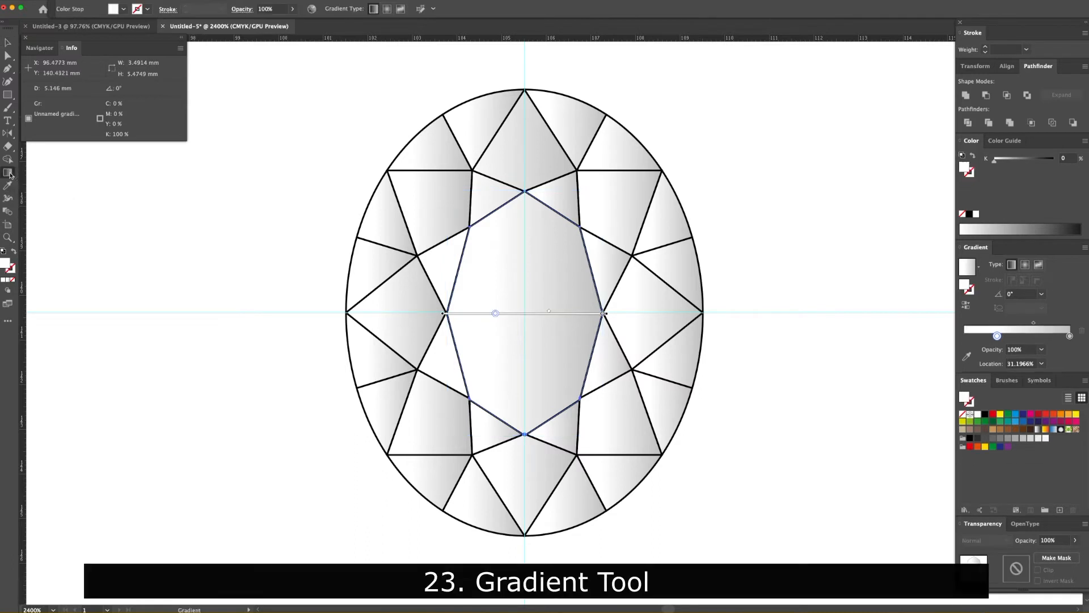
{"action": "left_click_drag", "start_coordinate": [572, 362], "coordinate": [501, 273]}
{"action": "left_click", "coordinate": [576, 214]}
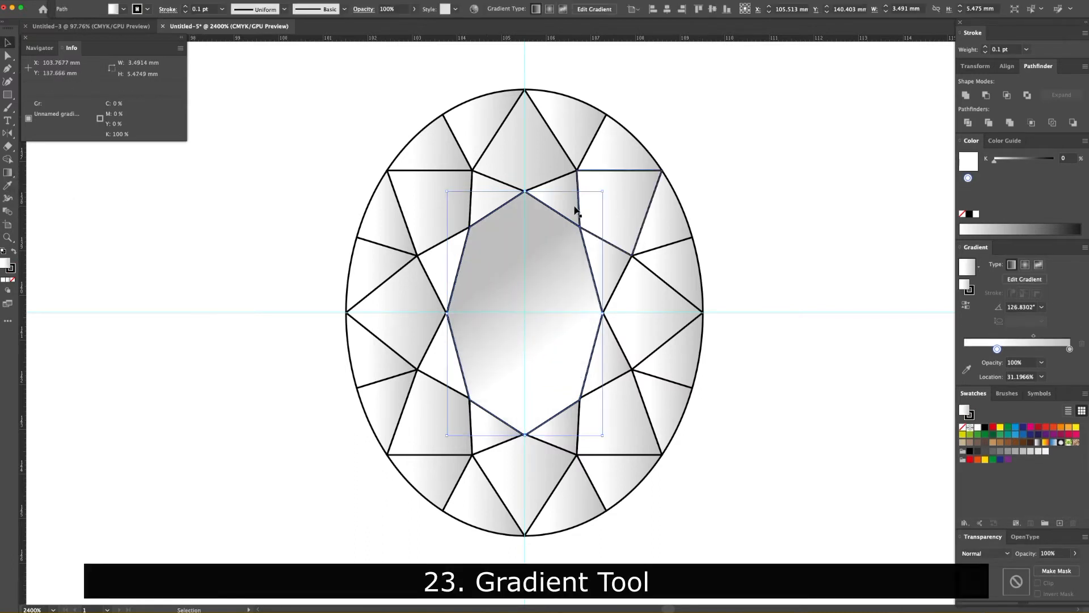
Step: Redirect the gradients of the upper-right, lower-right and bottom inner facets diagonally, running from lower right to upper left
{"action": "left_click_drag", "start_coordinate": [615, 212], "coordinate": [622, 216]}
{"action": "left_click", "coordinate": [615, 361]}
{"action": "left_click_drag", "start_coordinate": [626, 384], "coordinate": [595, 356]}
{"action": "left_click", "coordinate": [653, 445]}
{"action": "left_click_drag", "start_coordinate": [652, 446], "coordinate": [604, 401]}
{"action": "left_click", "coordinate": [559, 498]}
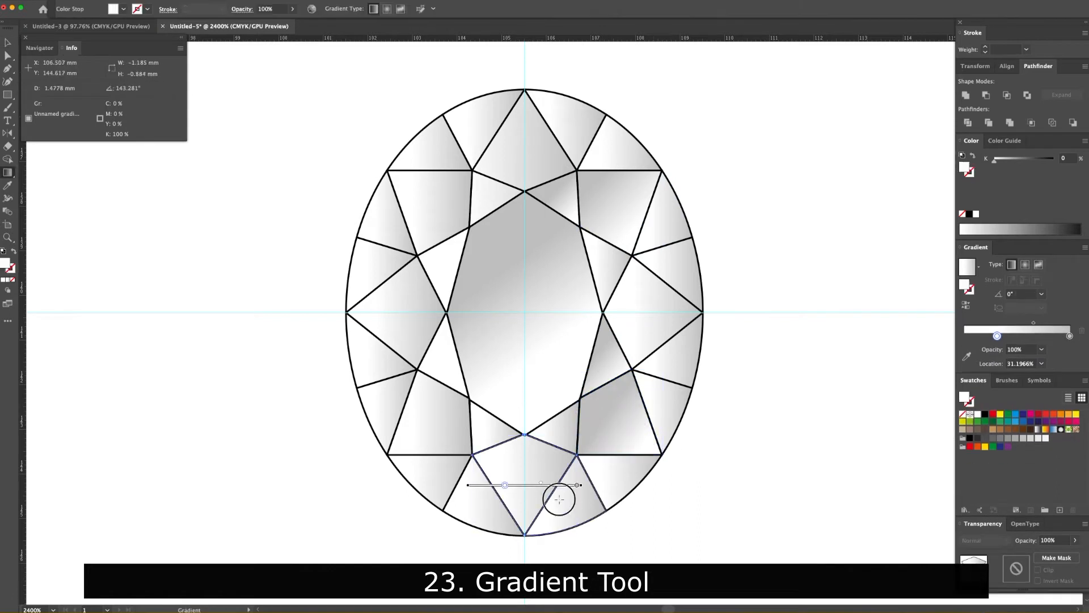
{"action": "left_click_drag", "start_coordinate": [560, 499], "coordinate": [504, 457]}
{"action": "key", "text": "v"}
Step: Apply the same diagonal gradient direction to the right kite facet and the rim facet below the lower-right corner
{"action": "left_click", "coordinate": [660, 322]}
{"action": "key", "text": "g"}
{"action": "left_click_drag", "start_coordinate": [658, 322], "coordinate": [618, 296]}
{"action": "key", "text": "v"}
{"action": "left_click", "coordinate": [624, 470]}
{"action": "key", "text": "g"}
{"action": "left_click_drag", "start_coordinate": [646, 499], "coordinate": [610, 464]}
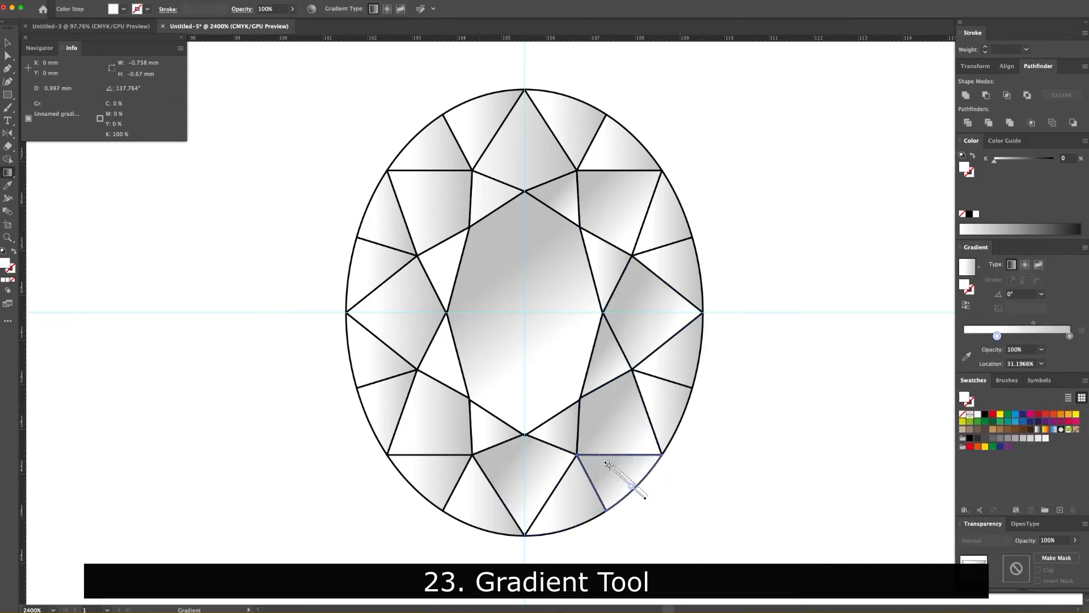
Step: Redirect the gradients of the left kite facet and the rim facet above it diagonally toward the upper left
{"action": "left_click", "coordinate": [400, 336]}
{"action": "key", "text": "g"}
{"action": "left_click_drag", "start_coordinate": [442, 346], "coordinate": [374, 297]}
{"action": "left_click", "coordinate": [389, 213]}
{"action": "left_click_drag", "start_coordinate": [412, 246], "coordinate": [377, 208]}
{"action": "key", "text": "v"}
Step: Redirect the gradients of the upper-left rim facet and the large upper-left inner facet diagonally toward the upper left
{"action": "left_click", "coordinate": [434, 143]}
{"action": "left_click_drag", "start_coordinate": [462, 180], "coordinate": [438, 154]}
{"action": "key", "text": "v"}
{"action": "left_click", "coordinate": [438, 219]}
{"action": "key", "text": "g"}
{"action": "left_click_drag", "start_coordinate": [461, 238], "coordinate": [397, 214]}
{"action": "key", "text": "v"}
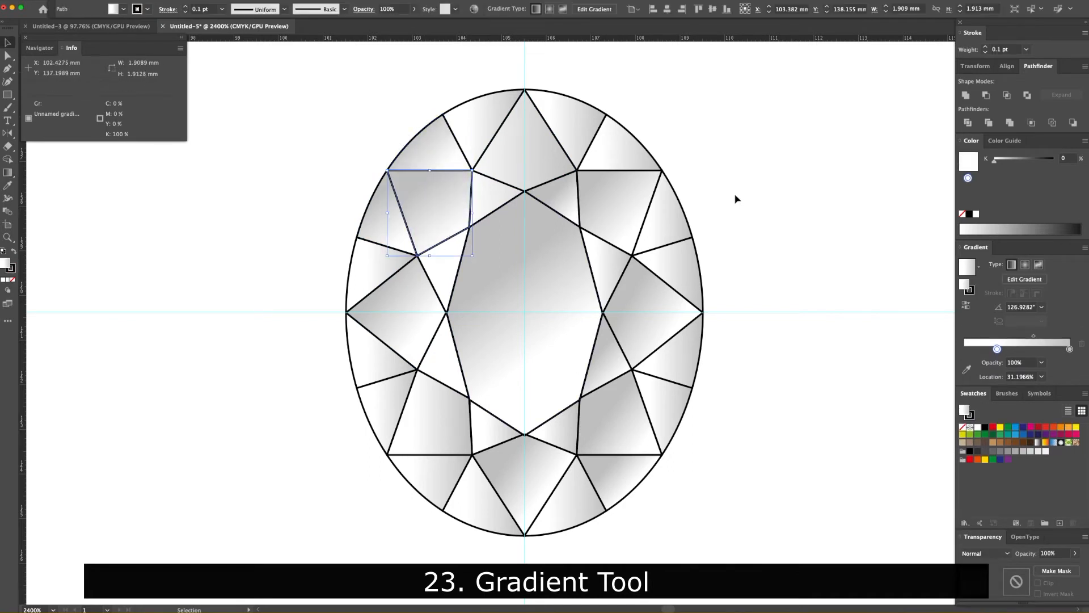
Step: Hide the guides and group all the gem facets together
{"action": "right_click", "coordinate": [763, 233]}
{"action": "left_click", "coordinate": [789, 311]}
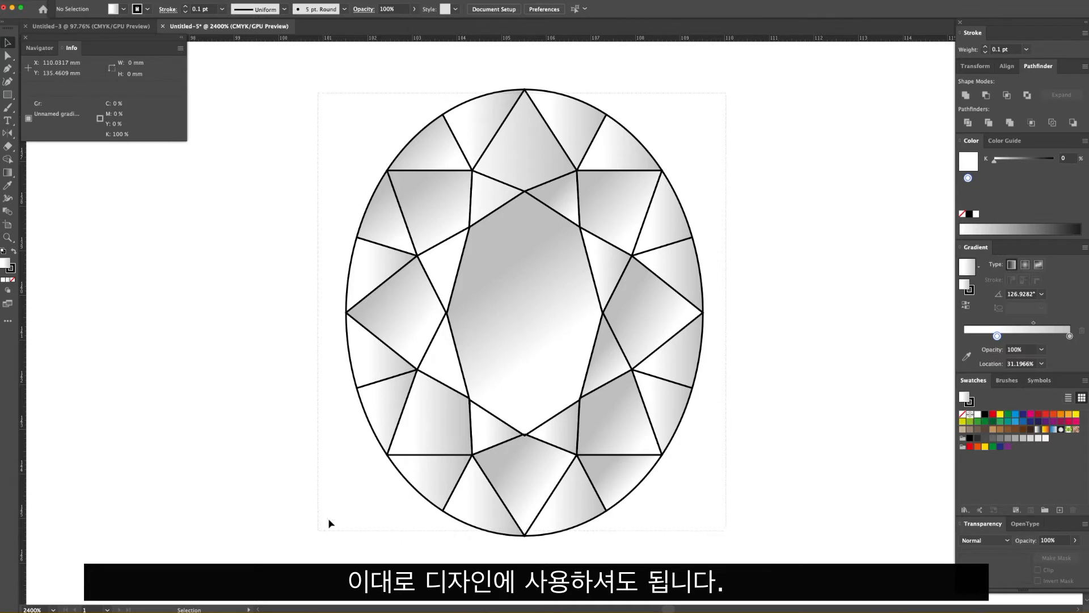
{"action": "key", "text": "ctrl+a"}
{"action": "right_click", "coordinate": [509, 373]}
{"action": "left_click", "coordinate": [548, 429]}
{"action": "left_click", "coordinate": [765, 264]}
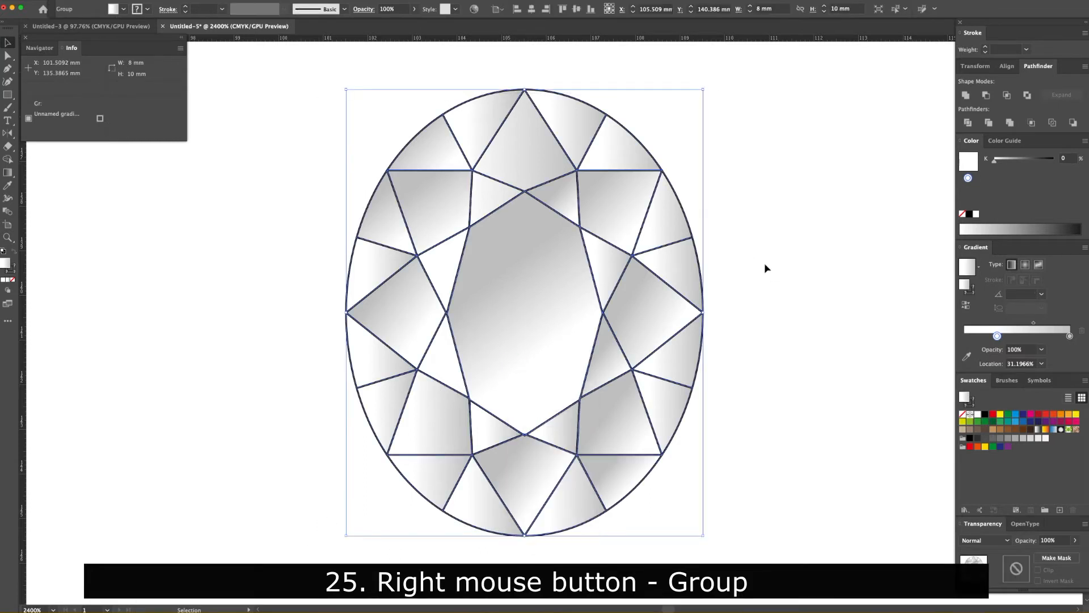
Step: Show the guides and draw narrow Pen tool wedges from their intersection to the central facet's upper-right edge
{"action": "right_click", "coordinate": [753, 304]}
{"action": "left_click", "coordinate": [780, 384]}
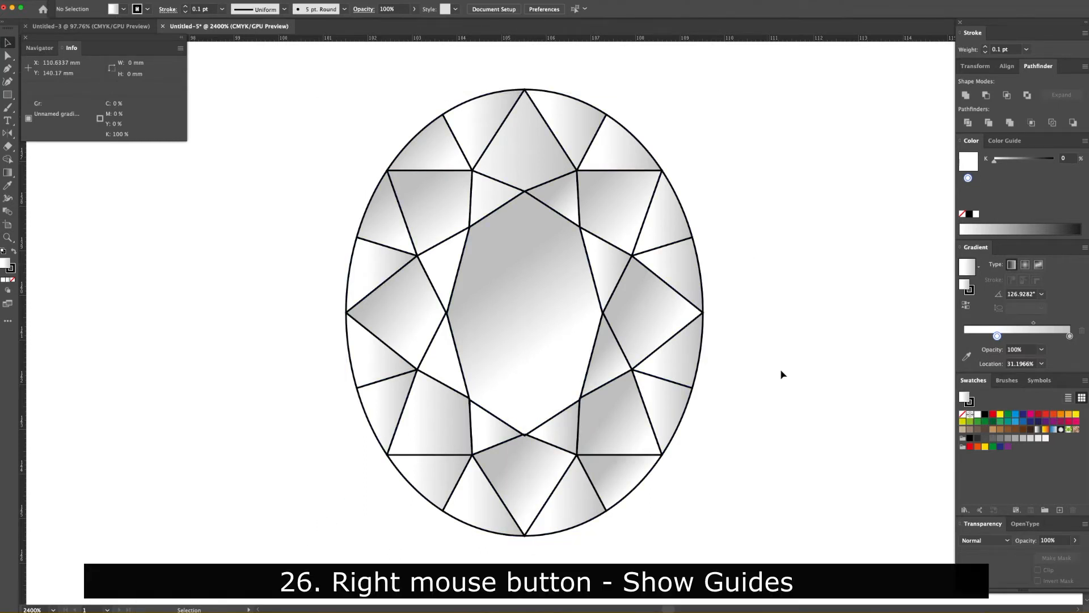
{"action": "left_click", "coordinate": [8, 68]}
{"action": "left_click", "coordinate": [496, 244]}
{"action": "left_click", "coordinate": [497, 281]}
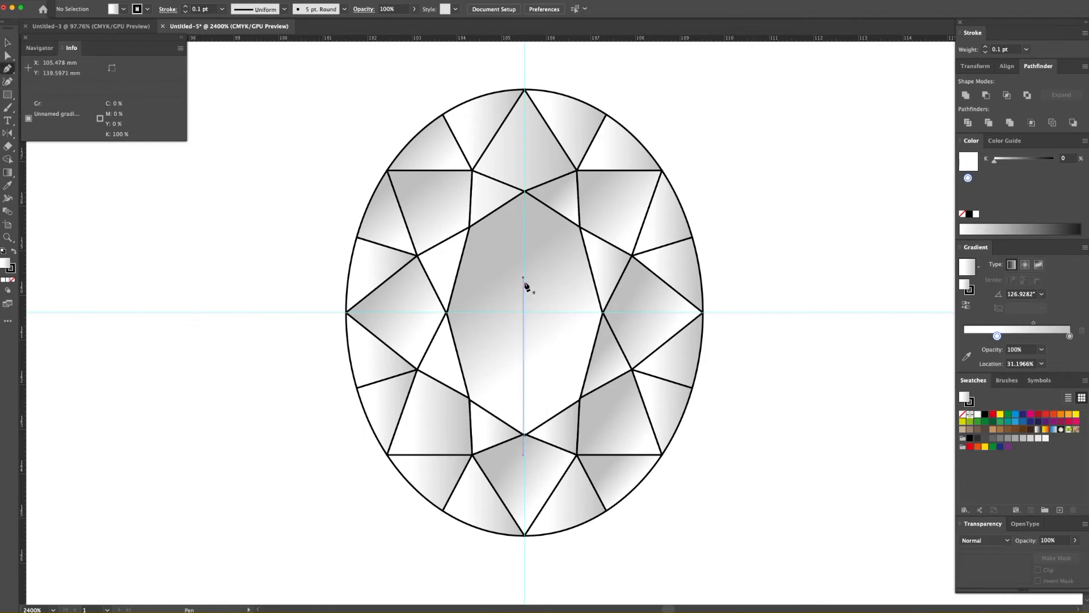
{"action": "left_click_drag", "start_coordinate": [524, 192], "coordinate": [546, 206]}
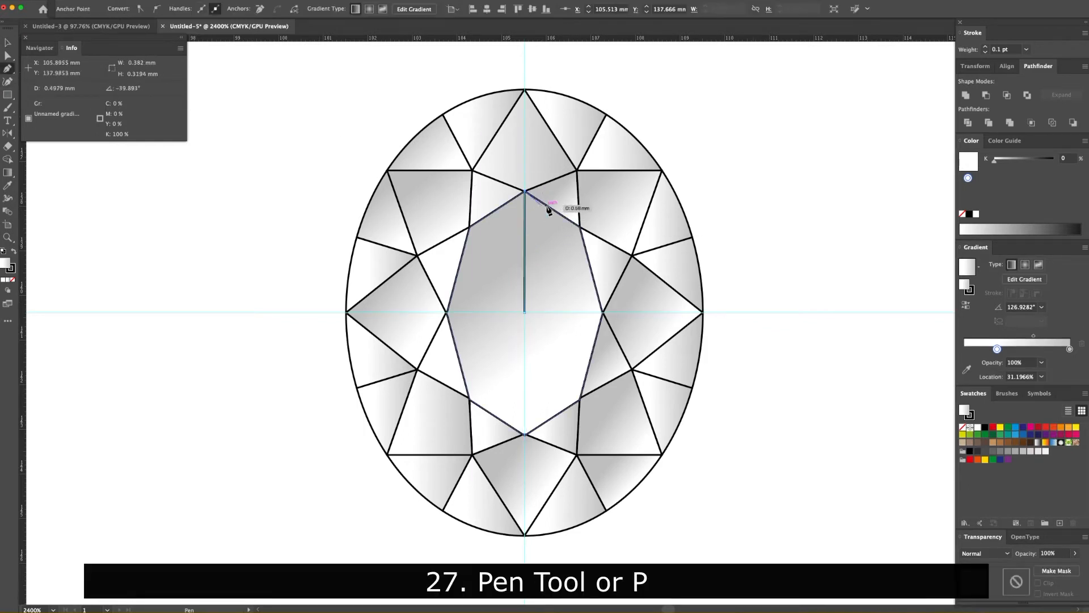
{"action": "left_click", "coordinate": [525, 311]}
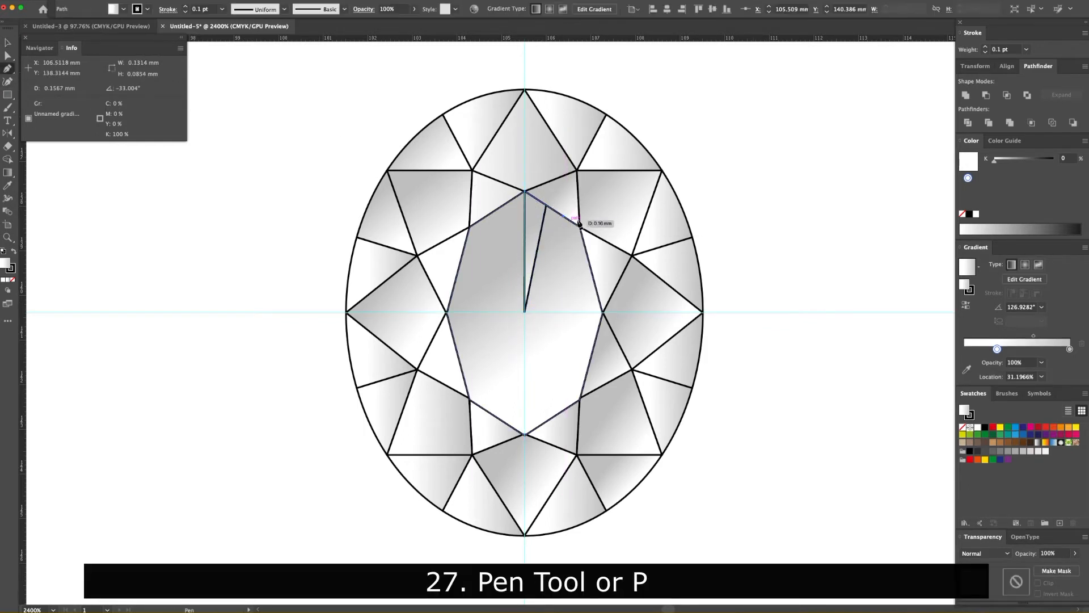
{"action": "left_click", "coordinate": [555, 211]}
{"action": "left_click", "coordinate": [525, 311]}
{"action": "left_click", "coordinate": [563, 217]}
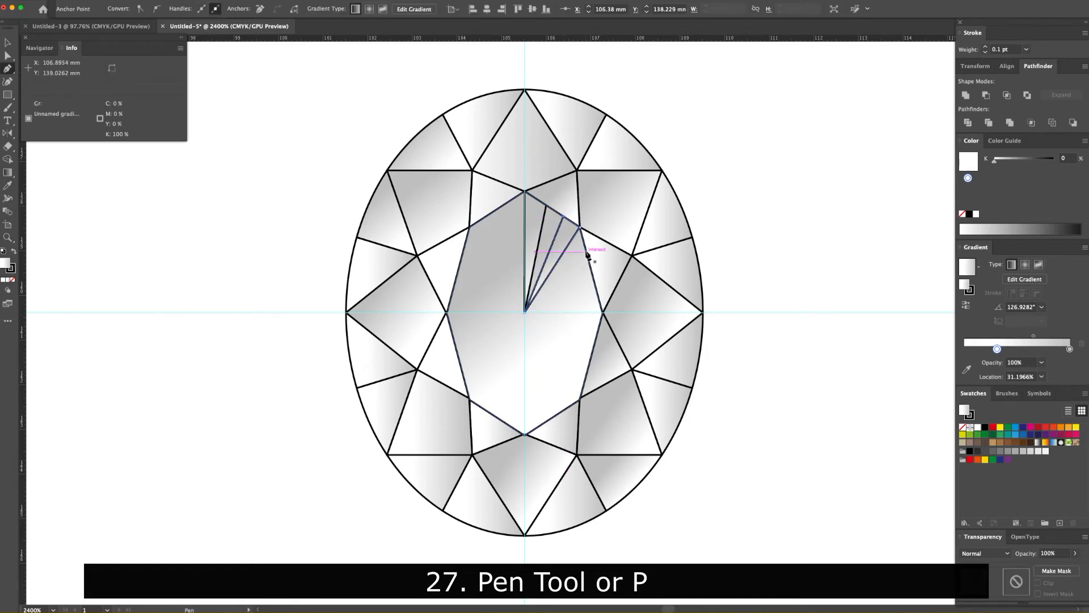
{"action": "left_click", "coordinate": [524, 310]}
Step: Draw further narrow wedges from the centre to the central facet's right edges, down to its lower-right corner
{"action": "left_click", "coordinate": [598, 295]}
{"action": "left_click", "coordinate": [602, 312]}
{"action": "left_click", "coordinate": [525, 311]}
{"action": "left_click", "coordinate": [596, 293]}
{"action": "left_click", "coordinate": [599, 327]}
{"action": "left_click", "coordinate": [593, 352]}
{"action": "left_click", "coordinate": [524, 312]}
{"action": "left_click", "coordinate": [599, 328]}
{"action": "left_click", "coordinate": [588, 369]}
{"action": "left_click", "coordinate": [580, 398]}
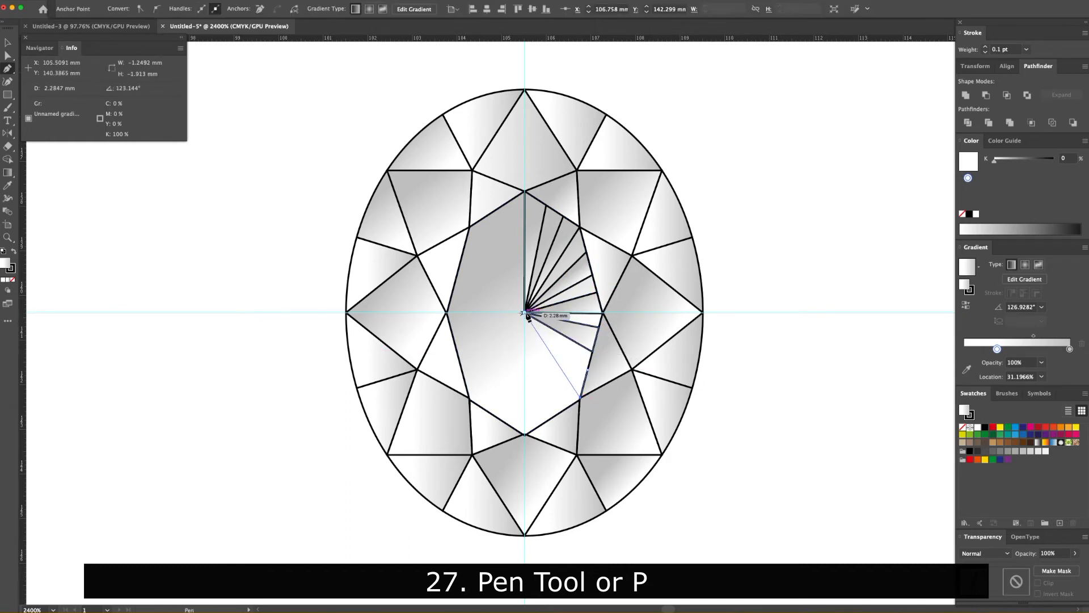
{"action": "left_click", "coordinate": [525, 311]}
{"action": "left_click", "coordinate": [589, 374]}
Step: Draw one wedge from the centre beside the central facet's bottom point and another ending at its lower-left corner
{"action": "left_click", "coordinate": [525, 434]}
{"action": "left_click", "coordinate": [542, 424]}
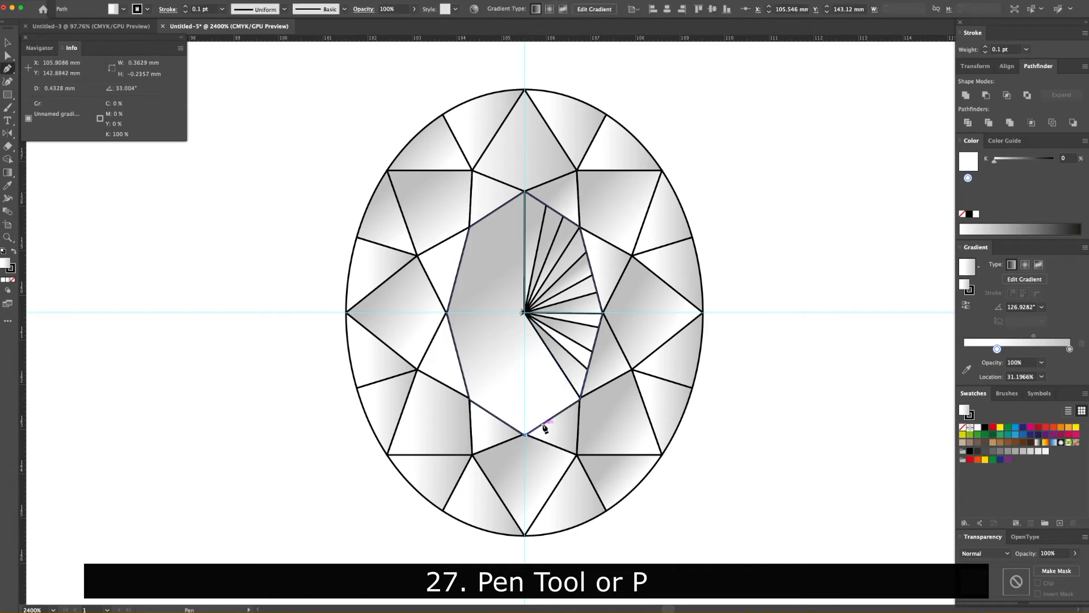
{"action": "left_click", "coordinate": [526, 312]}
{"action": "left_click", "coordinate": [526, 434]}
{"action": "left_click", "coordinate": [486, 409]}
{"action": "left_click", "coordinate": [525, 312]}
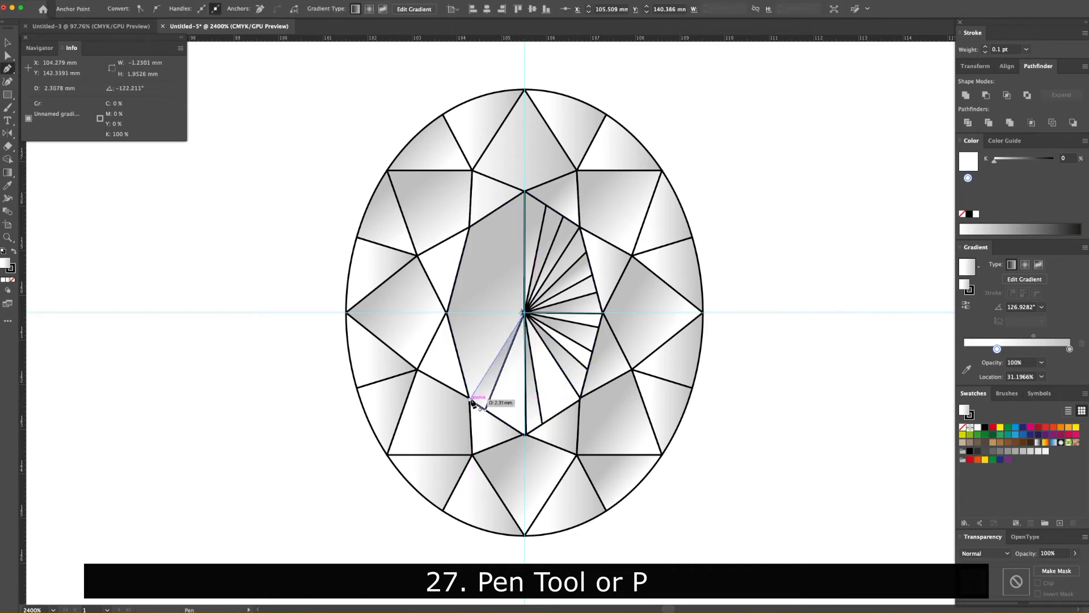
{"action": "left_click", "coordinate": [525, 312]}
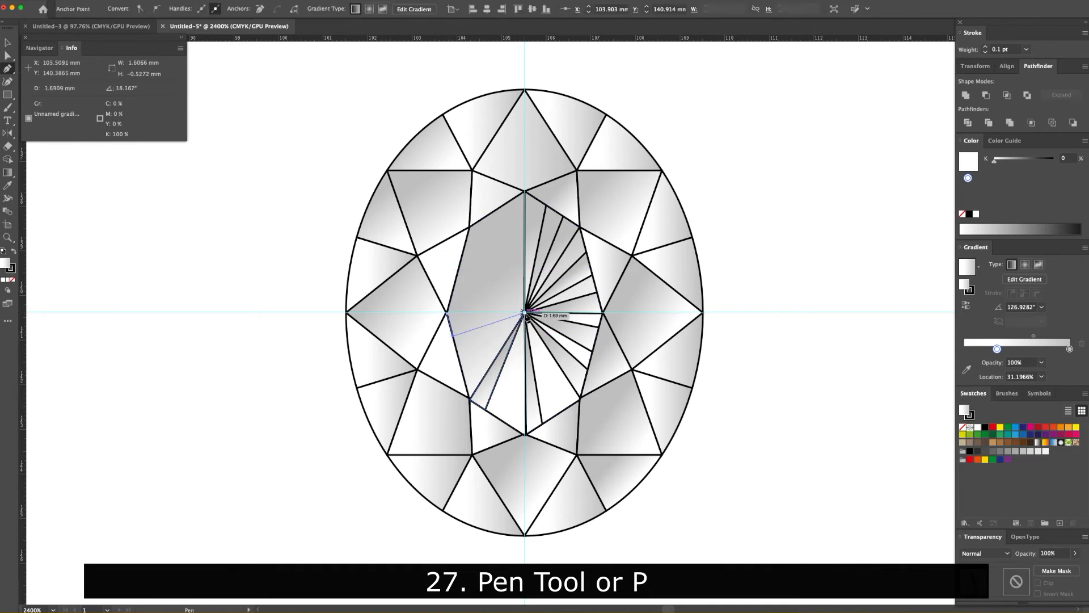
Step: Continue the narrow wedges from the centre along the central facet's left edges, up to its upper-left corner
{"action": "left_click_drag", "start_coordinate": [469, 378], "coordinate": [527, 318]}
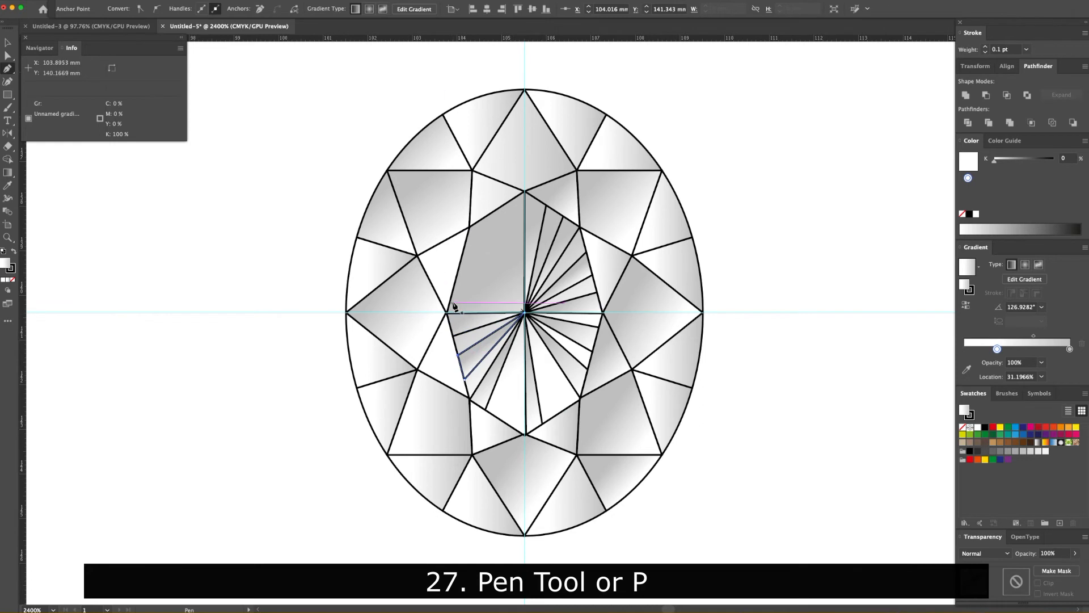
{"action": "left_click", "coordinate": [460, 267]}
{"action": "left_click", "coordinate": [525, 312]}
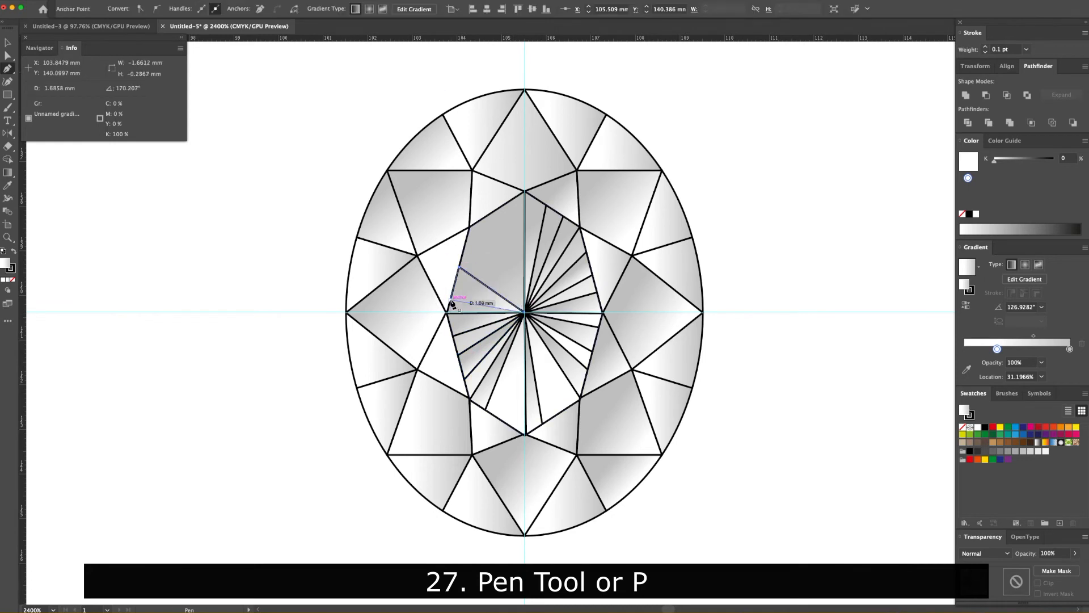
{"action": "left_click", "coordinate": [470, 227]}
{"action": "left_click", "coordinate": [524, 312]}
Step: Complete the fan with wedges from the centre to the central facet's upper-left edge, then leave the Pen tool
{"action": "left_click", "coordinate": [470, 227]}
{"action": "left_click", "coordinate": [494, 211]}
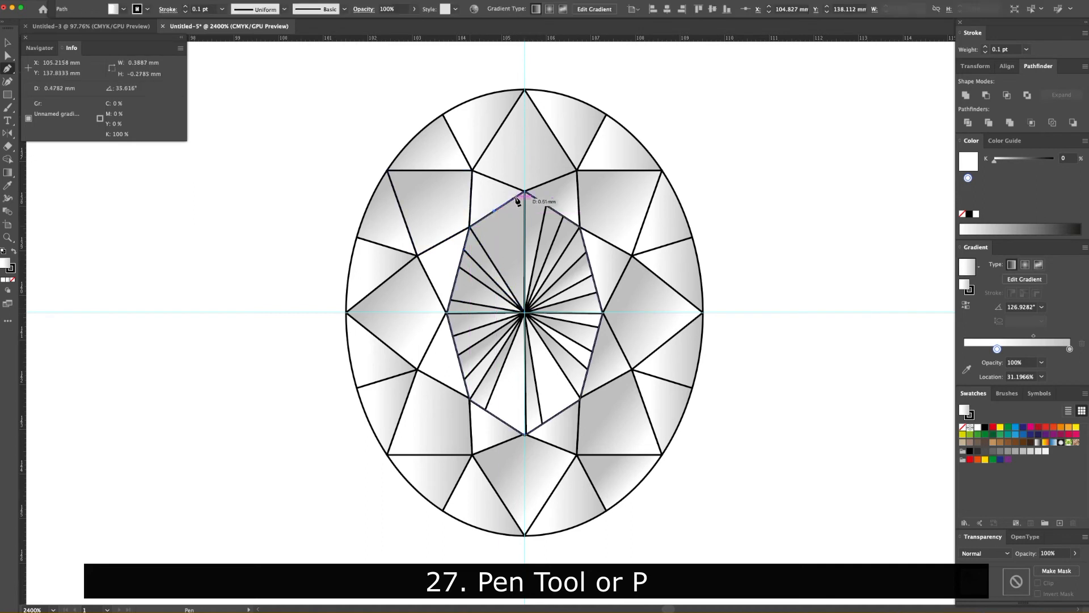
{"action": "left_click", "coordinate": [515, 197]}
{"action": "left_click", "coordinate": [522, 307]}
{"action": "left_click", "coordinate": [556, 224], "text": "super"}
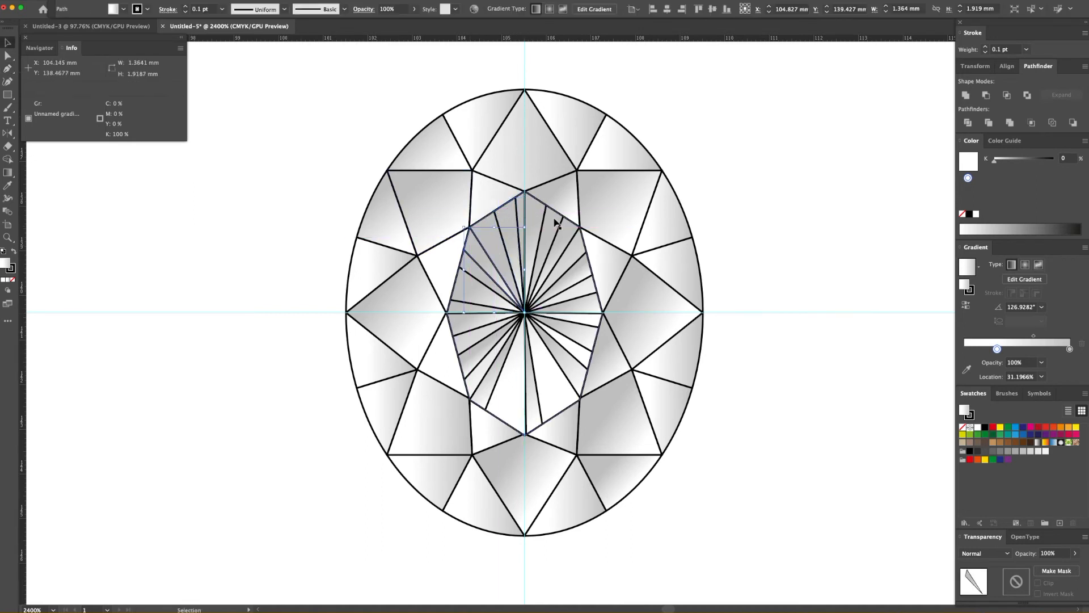
Step: Select all the narrow wedges in the central facet together and remove their stroke by setting it to None
{"action": "left_click", "coordinate": [564, 238], "text": "super"}
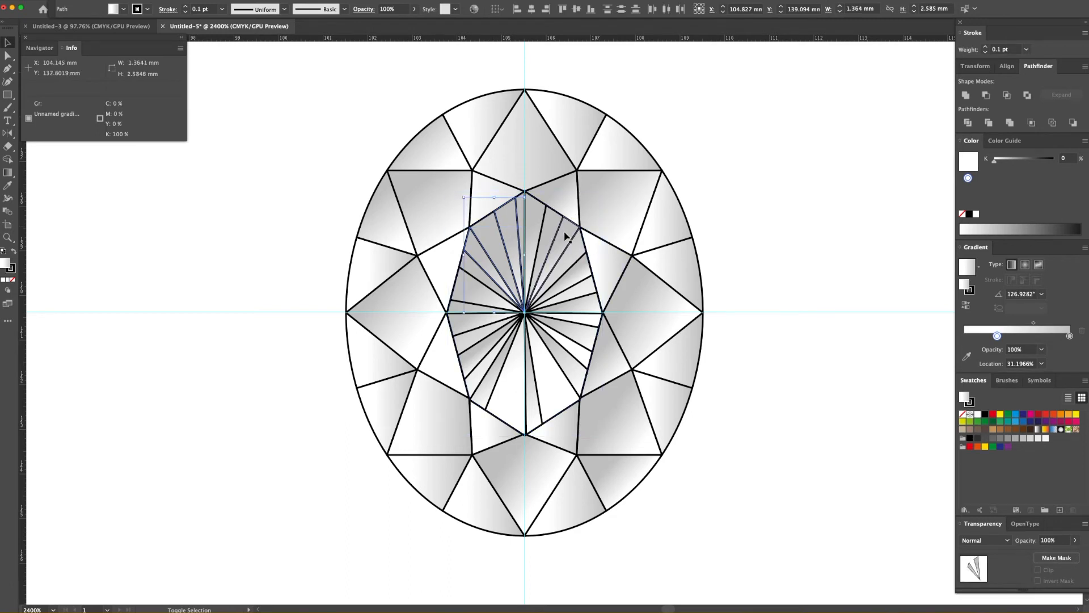
{"action": "left_click", "coordinate": [565, 238], "text": "shift+super"}
{"action": "left_click", "coordinate": [590, 286], "text": "shift+super"}
{"action": "left_click", "coordinate": [592, 297], "text": "shift+super"}
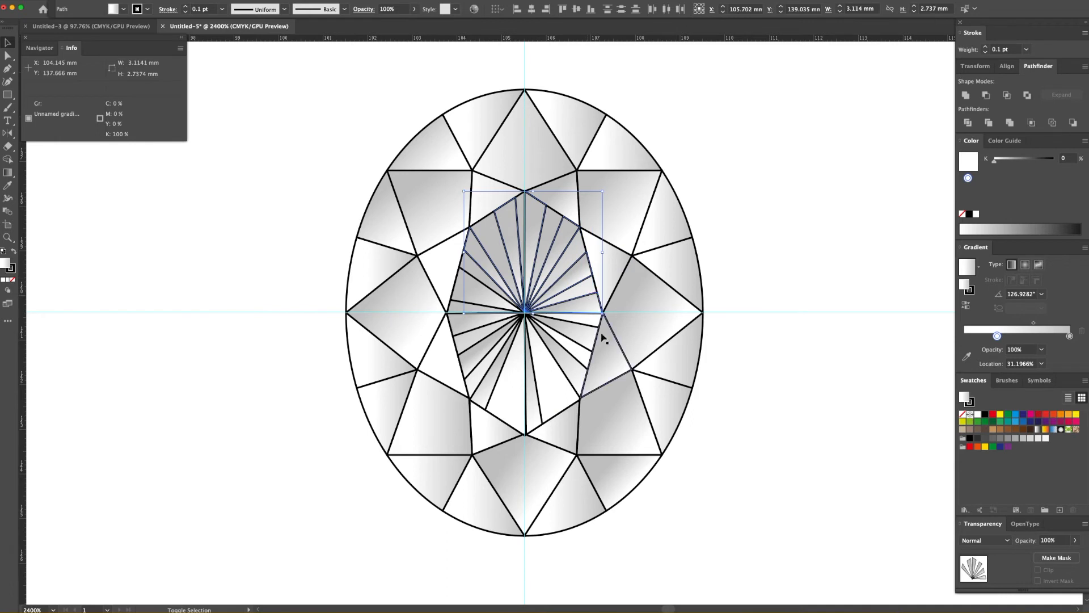
{"action": "left_click", "coordinate": [565, 379], "text": "shift+super"}
{"action": "left_click", "coordinate": [529, 400], "text": "shift+super"}
{"action": "left_click", "coordinate": [493, 393], "text": "shift+super"}
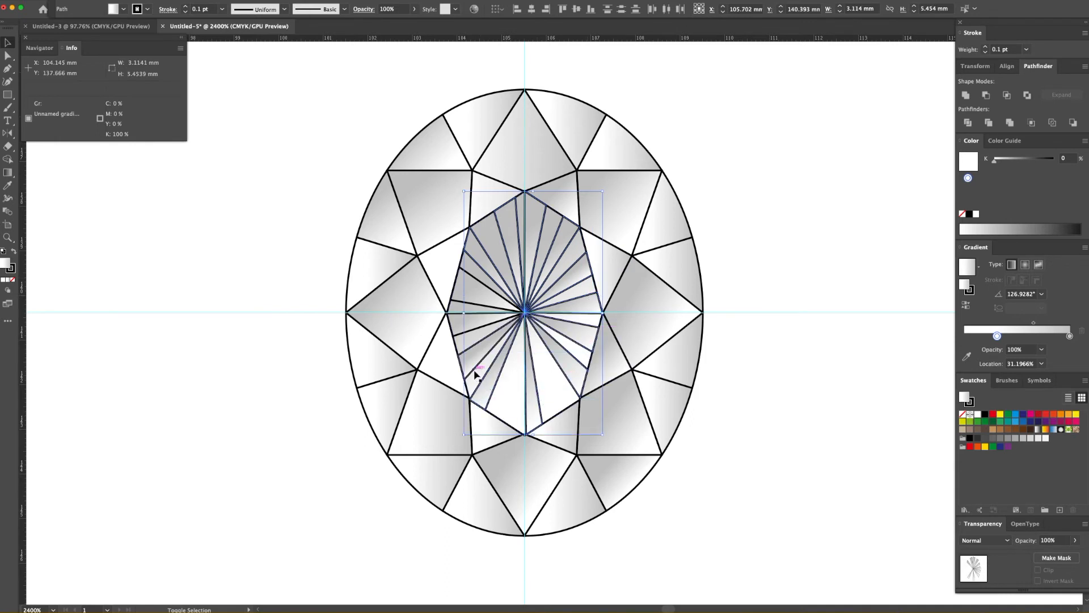
{"action": "left_click", "coordinate": [469, 318], "text": "shift+super"}
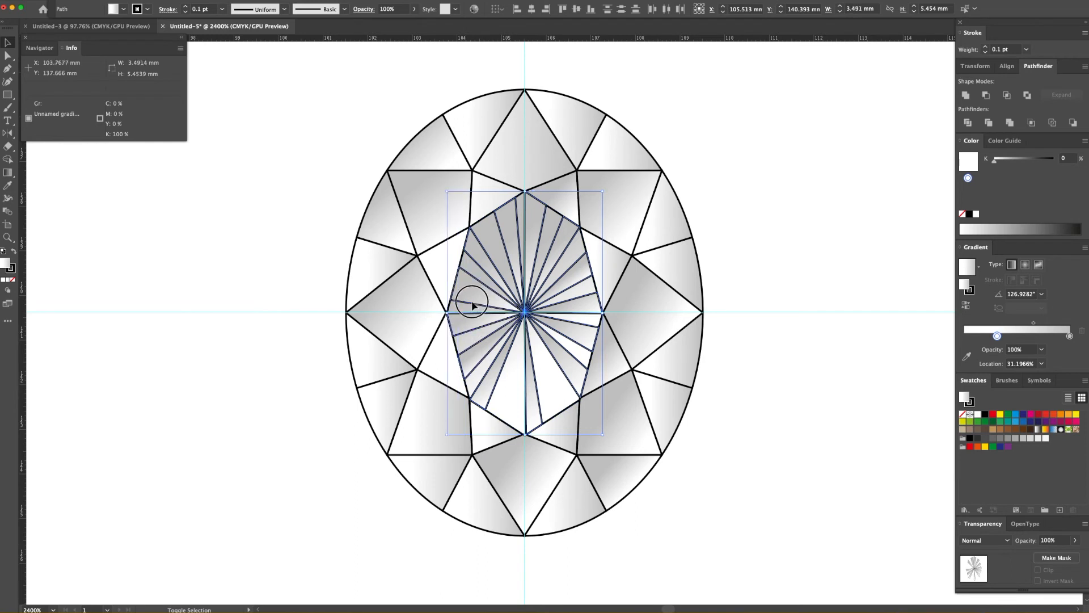
{"action": "left_click", "coordinate": [14, 271]}
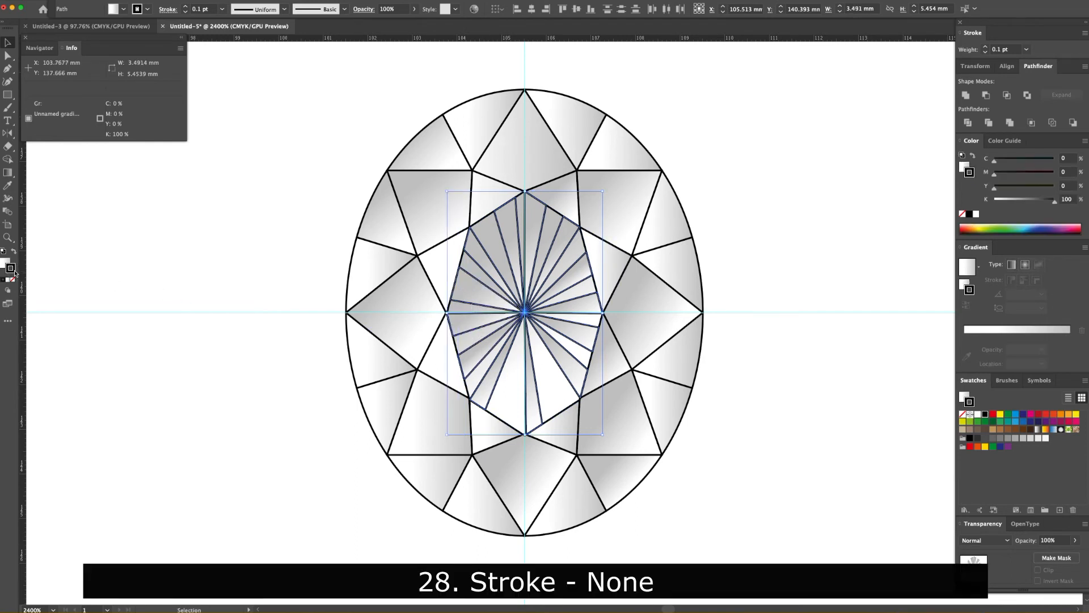
{"action": "left_click", "coordinate": [13, 280]}
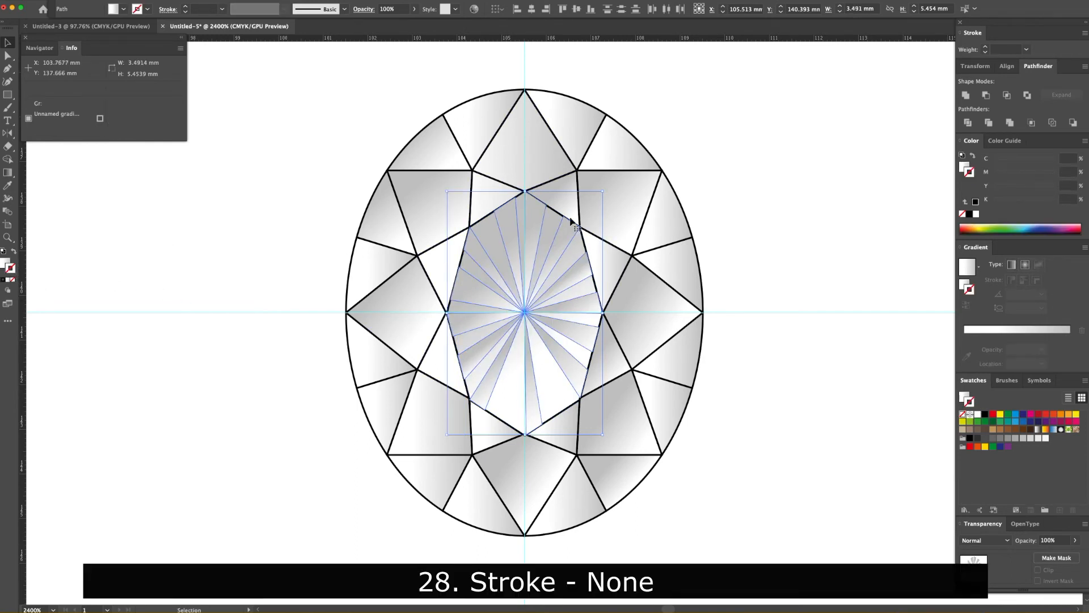
{"action": "left_click_drag", "start_coordinate": [603, 194], "coordinate": [601, 194]}
{"action": "left_click", "coordinate": [726, 171]}
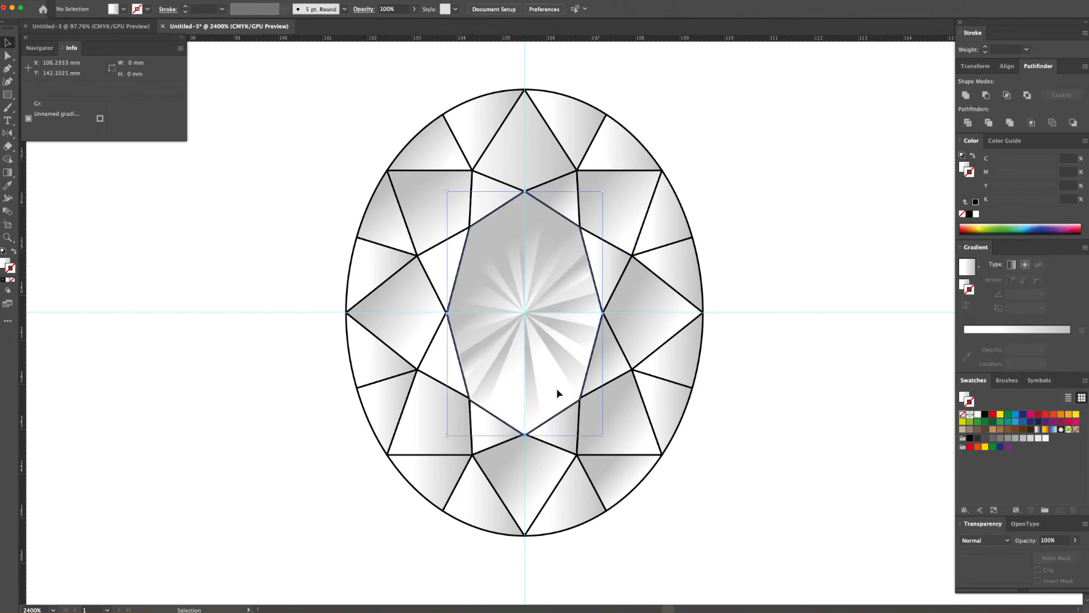
Step: Redirect the gradients of two wedges in the central facet's lower-right part, running from the outer edge toward the centre
{"action": "left_click", "coordinate": [577, 355]}
{"action": "left_click", "coordinate": [3, 263]}
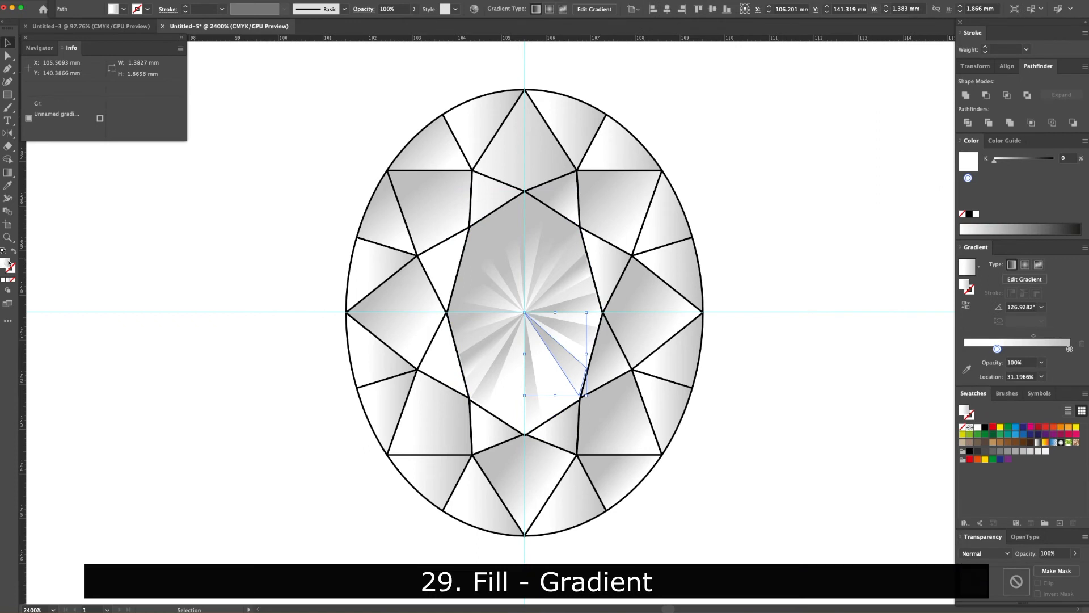
{"action": "left_click", "coordinate": [8, 172]}
{"action": "left_click_drag", "start_coordinate": [588, 373], "coordinate": [537, 328]}
{"action": "key", "text": "v"}
{"action": "left_click", "coordinate": [584, 336]}
{"action": "key", "text": "g"}
{"action": "left_click_drag", "start_coordinate": [602, 337], "coordinate": [549, 319]}
Step: Redirect the gradients inward on the wedge just above the right corner and the one just right of the central facet's top point
{"action": "key", "text": "v"}
{"action": "left_click", "coordinate": [586, 305]}
{"action": "key", "text": "g"}
{"action": "left_click_drag", "start_coordinate": [608, 296], "coordinate": [553, 307]}
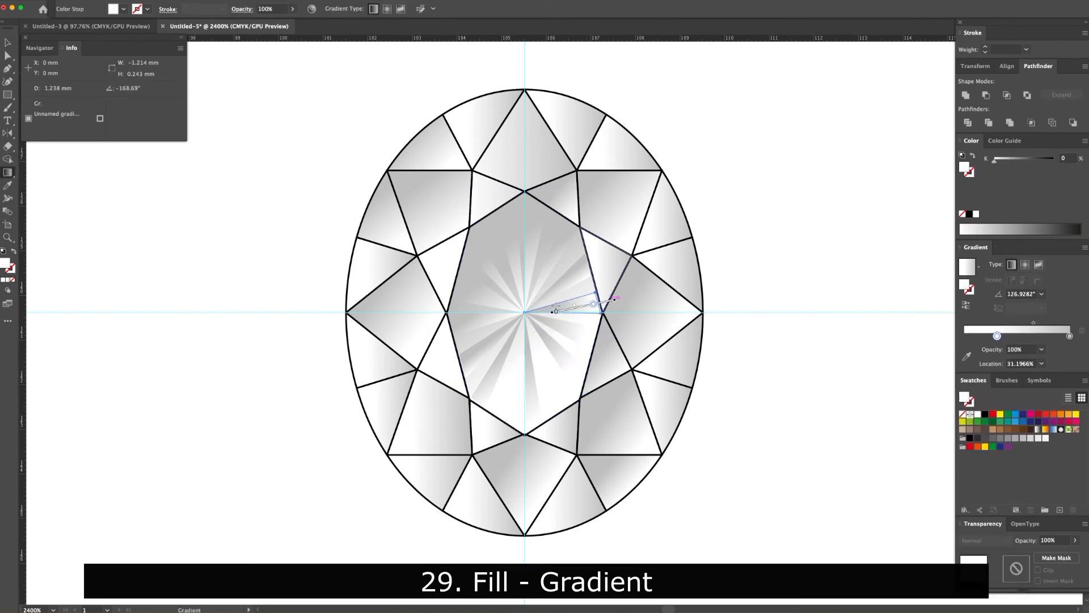
{"action": "key", "text": "v"}
{"action": "left_click", "coordinate": [582, 267]}
{"action": "left_click", "coordinate": [529, 236]}
{"action": "key", "text": "g"}
{"action": "left_click_drag", "start_coordinate": [540, 191], "coordinate": [532, 284]}
Step: Apply inward-running gradients to two wedges in the central facet's upper-left part, starting from their outer edges
{"action": "key", "text": "v"}
{"action": "left_click", "coordinate": [507, 226]}
{"action": "key", "text": "g"}
{"action": "left_click_drag", "start_coordinate": [503, 199], "coordinate": [512, 267]}
{"action": "key", "text": "v"}
{"action": "left_click", "coordinate": [476, 249]}
{"action": "key", "text": "g"}
{"action": "left_click_drag", "start_coordinate": [462, 228], "coordinate": [474, 243]}
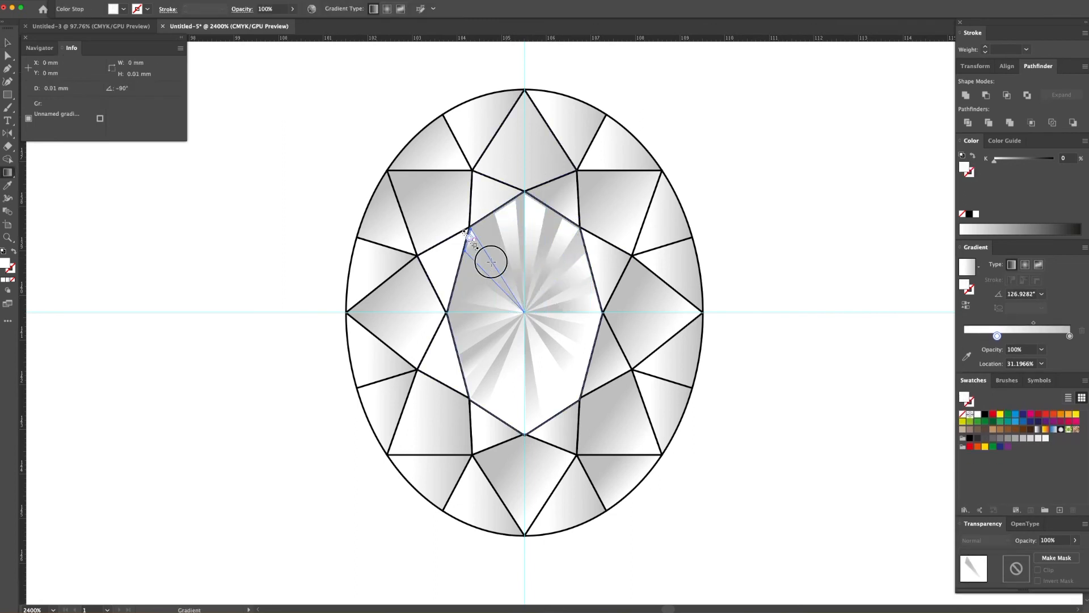
Step: Redirect the gradients of the wedges around and below the central facet's left corner from the outer edge toward the centre
{"action": "key", "text": "g"}
{"action": "left_click_drag", "start_coordinate": [434, 275], "coordinate": [507, 305]}
{"action": "key", "text": "v"}
{"action": "left_click", "coordinate": [474, 326]}
{"action": "key", "text": "g"}
{"action": "left_click_drag", "start_coordinate": [433, 329], "coordinate": [503, 335]}
{"action": "key", "text": "v"}
{"action": "left_click", "coordinate": [478, 351]}
{"action": "left_click_drag", "start_coordinate": [451, 368], "coordinate": [498, 332]}
{"action": "key", "text": "v"}
Step: Run the gradients of the lower-left wedge and the wedge beside the bottom point toward the centre, and leave the Gradient tool
{"action": "left_click", "coordinate": [492, 378]}
{"action": "key", "text": "g"}
{"action": "left_click_drag", "start_coordinate": [474, 411], "coordinate": [506, 339]}
{"action": "key", "text": "v"}
{"action": "left_click", "coordinate": [530, 391]}
{"action": "key", "text": "g"}
{"action": "left_click_drag", "start_coordinate": [536, 433], "coordinate": [528, 345]}
{"action": "key", "text": "v"}
Step: Group all the shapes of the gemstone and hide the guides
{"action": "left_click_drag", "start_coordinate": [764, 78], "coordinate": [641, 187]}
{"action": "left_click_drag", "start_coordinate": [309, 514], "coordinate": [304, 540]}
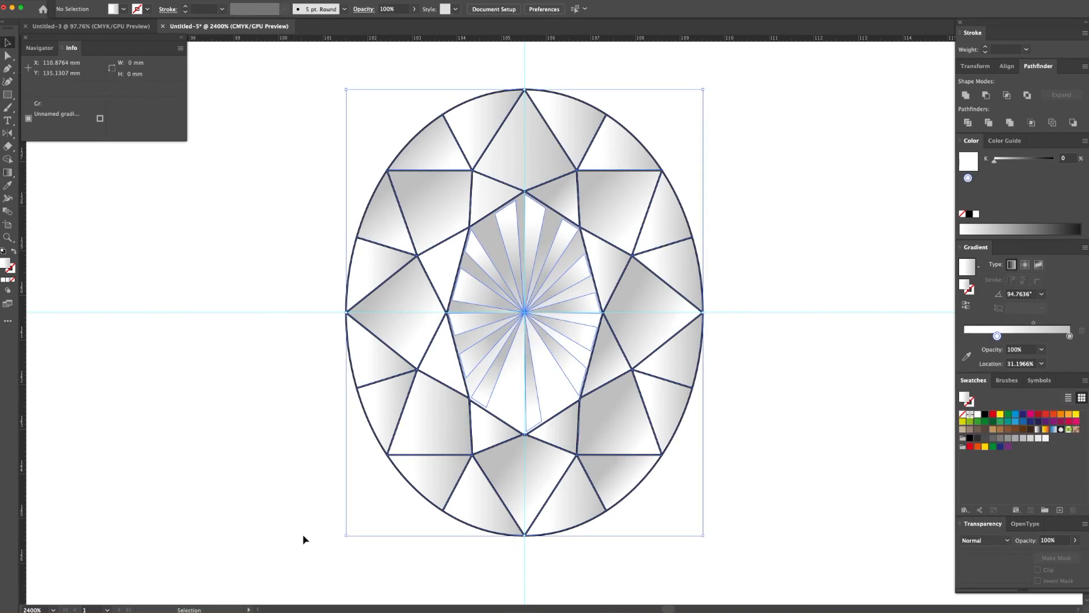
{"action": "right_click", "coordinate": [451, 363]}
{"action": "left_click", "coordinate": [488, 417]}
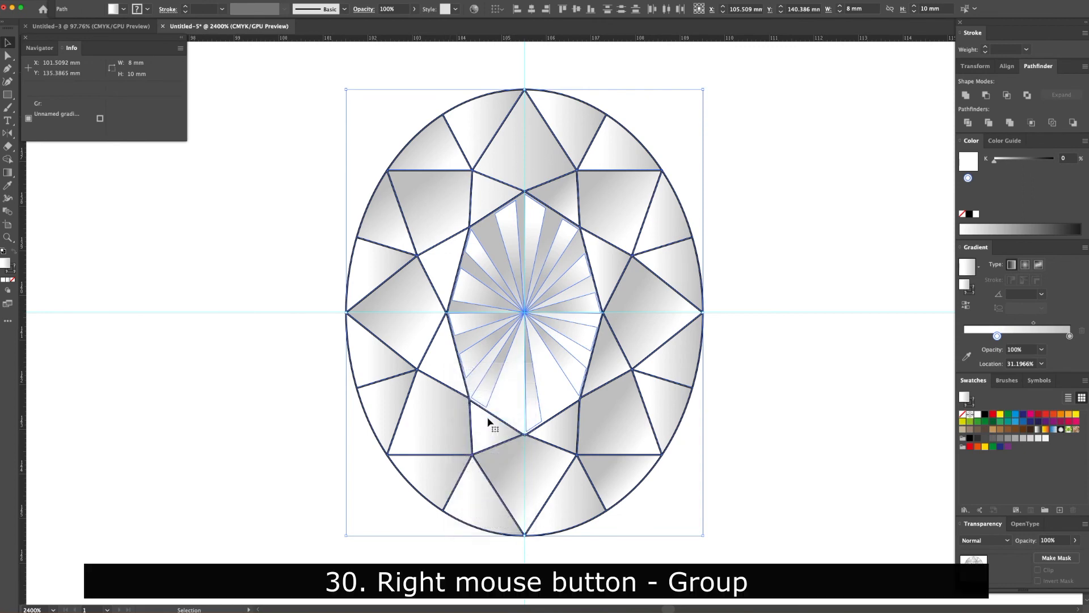
{"action": "left_click", "coordinate": [751, 267]}
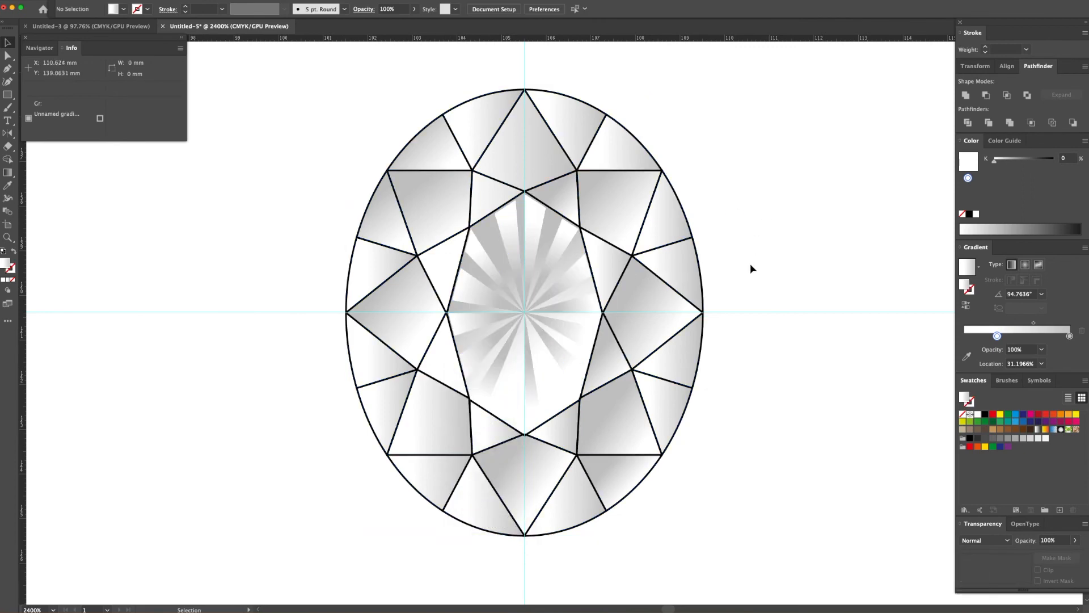
{"action": "right_click", "coordinate": [762, 281]}
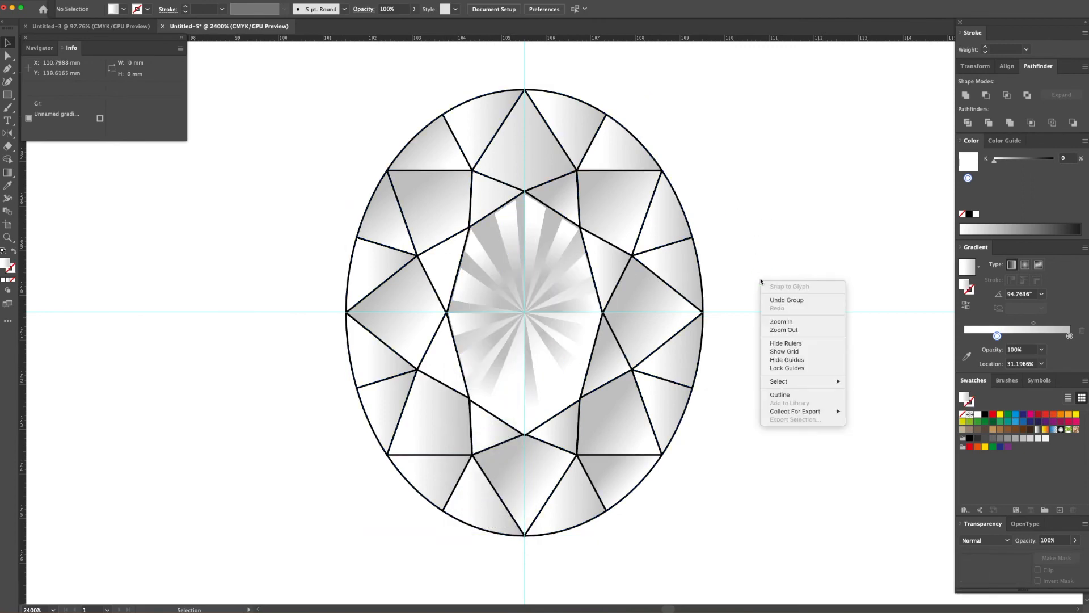
{"action": "left_click", "coordinate": [794, 361]}
Step: Select the grouped gemstone, switch the colour mode to CMYK and select the gradient's colour stop at 100% location
{"action": "left_click", "coordinate": [660, 172]}
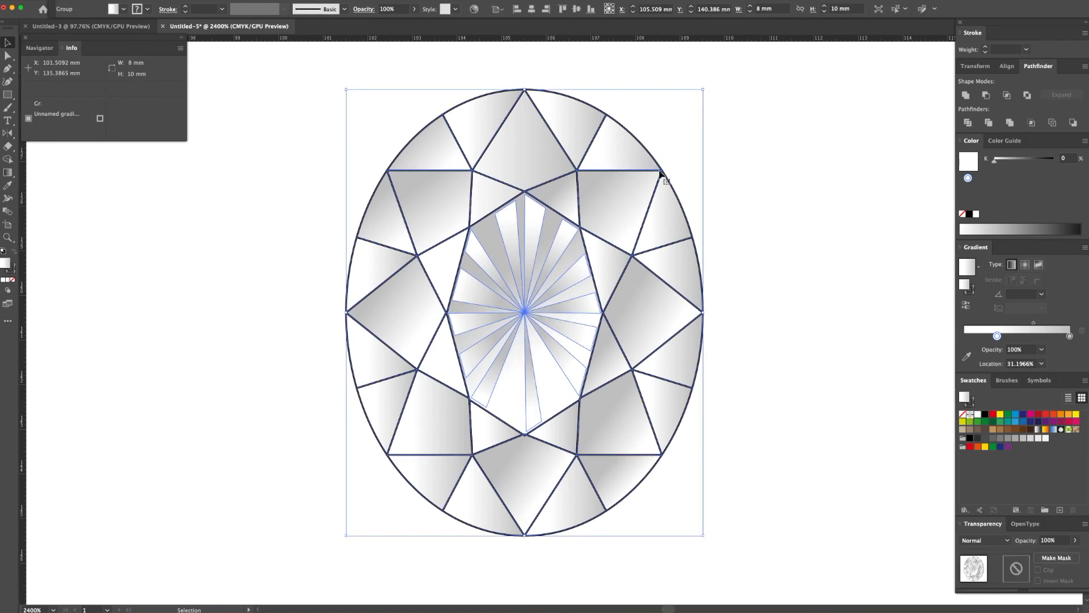
{"action": "left_click", "coordinate": [1085, 141]}
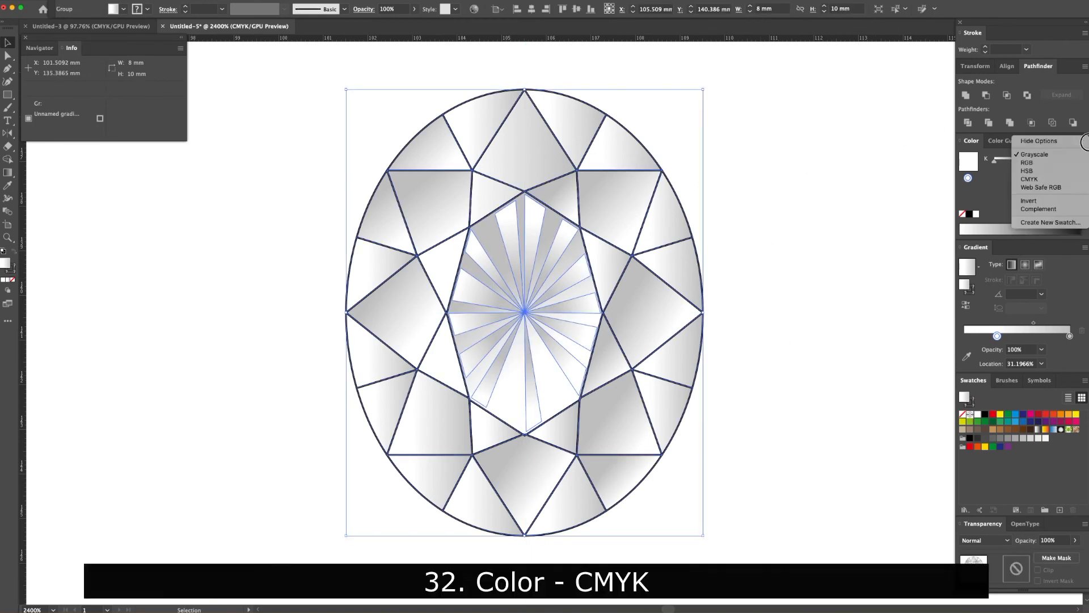
{"action": "left_click", "coordinate": [1038, 178]}
{"action": "left_click", "coordinate": [1070, 336]}
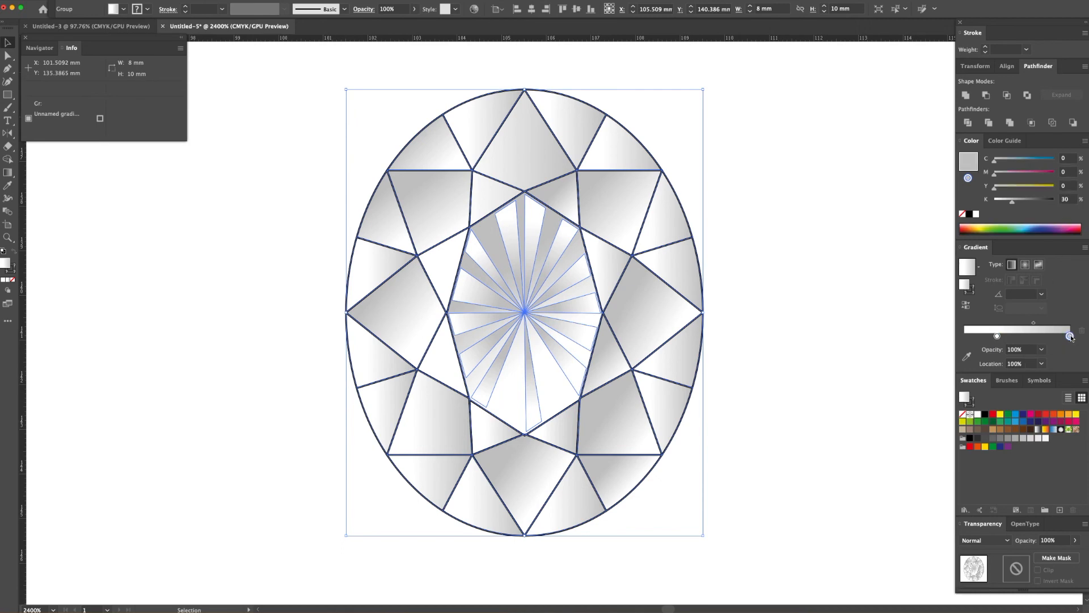
Step: Try a green gradient stop of C 100, M 3, Y 100 and K 29 on the gemstone, and undo the recolouring
{"action": "left_click_drag", "start_coordinate": [994, 175], "coordinate": [1056, 174]}
{"action": "left_click_drag", "start_coordinate": [994, 161], "coordinate": [1055, 188]}
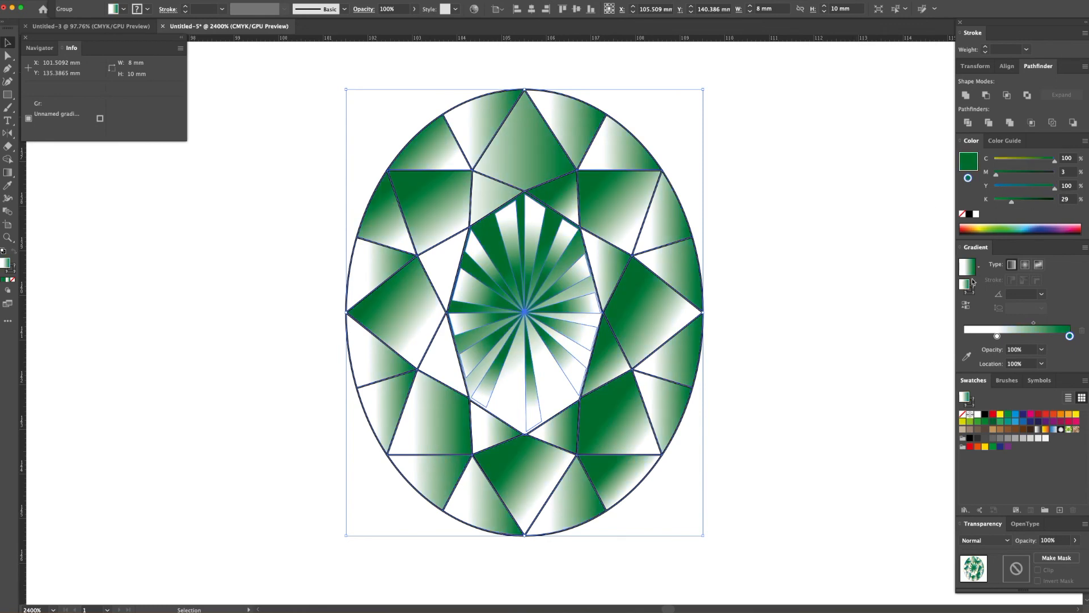
{"action": "key", "text": "super+z"}
{"action": "key", "text": "super+z"}
{"action": "key", "text": "super+z"}
{"action": "key", "text": "super+z"}
Step: Duplicate the grouped gemstone to the left of the original, scale the copy down to 4 × 5 mm and deselect it
{"action": "left_click_drag", "start_coordinate": [564, 257], "coordinate": [280, 289]}
{"action": "left_click_drag", "start_coordinate": [455, 152], "coordinate": [572, 148]}
{"action": "left_click_drag", "start_coordinate": [548, 66], "coordinate": [460, 175]}
{"action": "left_click", "coordinate": [458, 179]}
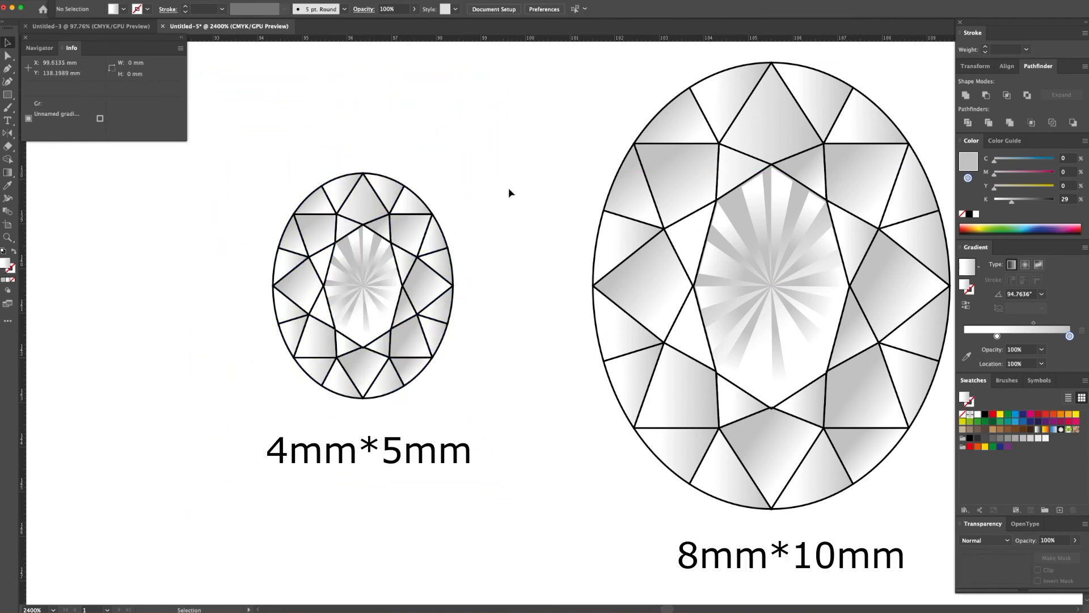
{"action": "key", "text": "super+minus"}
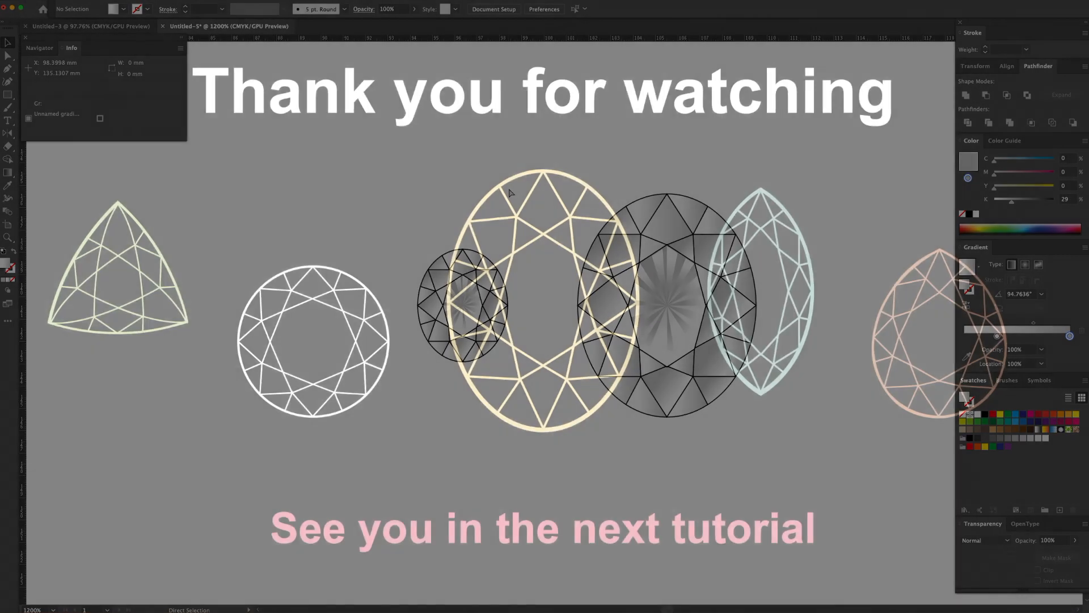